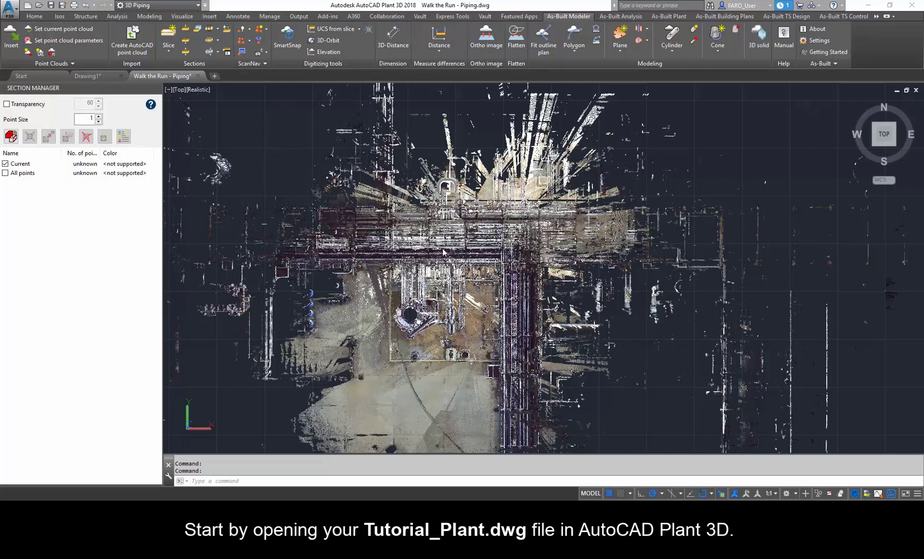
Step: Make the point cloud transparent and create ReCap scan labels for its scan positions
{"action": "scroll", "coordinate": [458, 240], "scroll_direction": "up", "scroll_amount": 4}
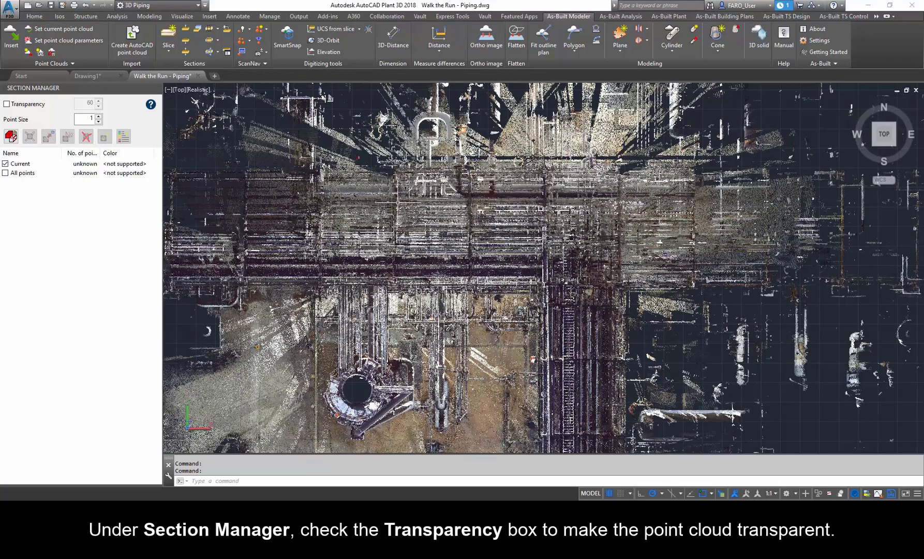
{"action": "left_click", "coordinate": [7, 104]}
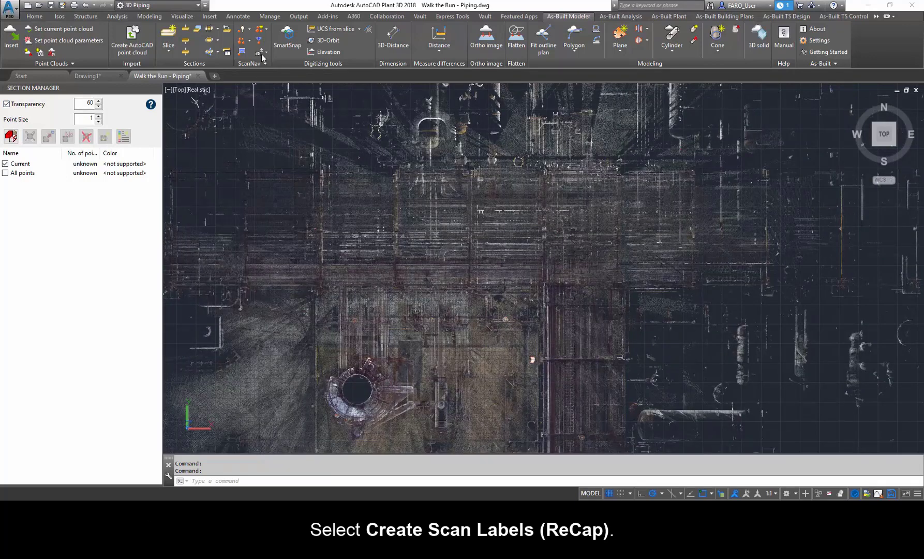
{"action": "left_click", "coordinate": [265, 29]}
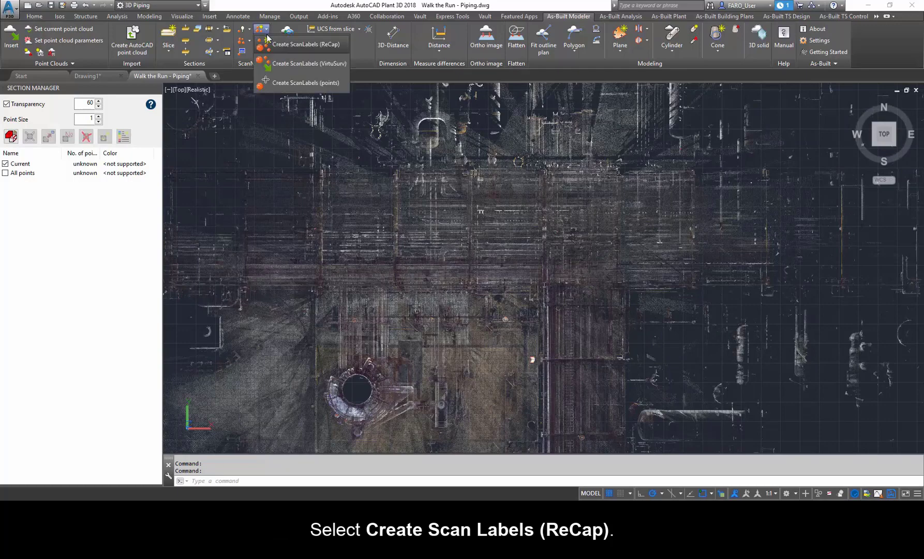
{"action": "left_click", "coordinate": [301, 45]}
Step: Turn scan navigation on and enter the scan position labelled ReCap: pt_isbl_s101
{"action": "scroll", "coordinate": [421, 229], "scroll_direction": "up", "scroll_amount": 2}
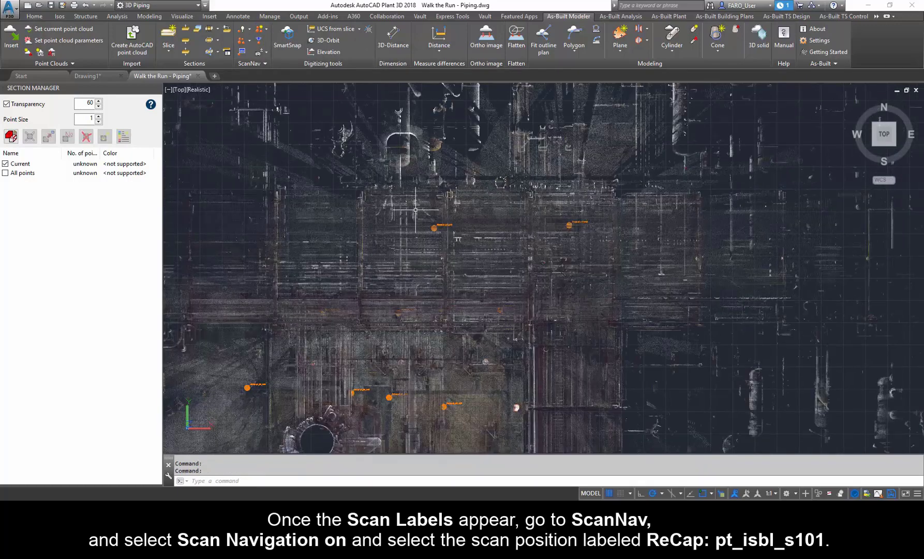
{"action": "left_click", "coordinate": [249, 29]}
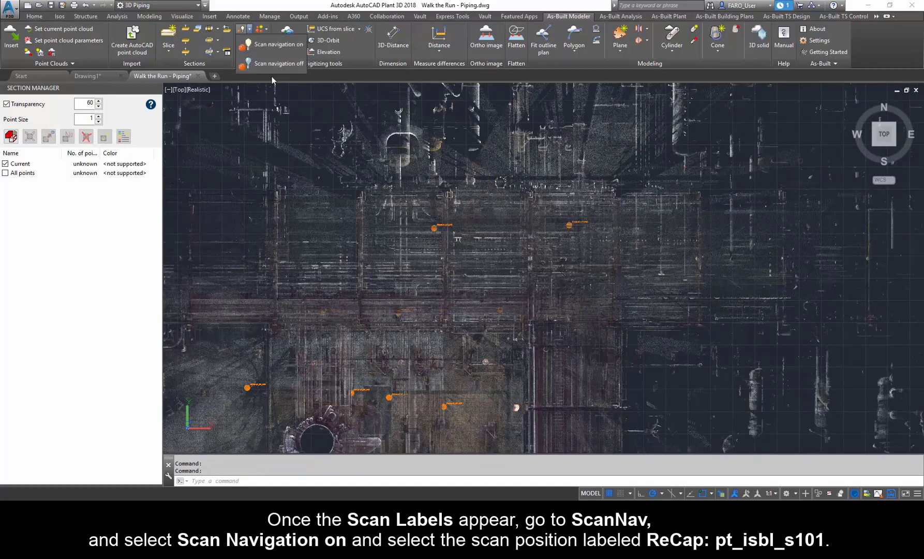
{"action": "left_click", "coordinate": [273, 46]}
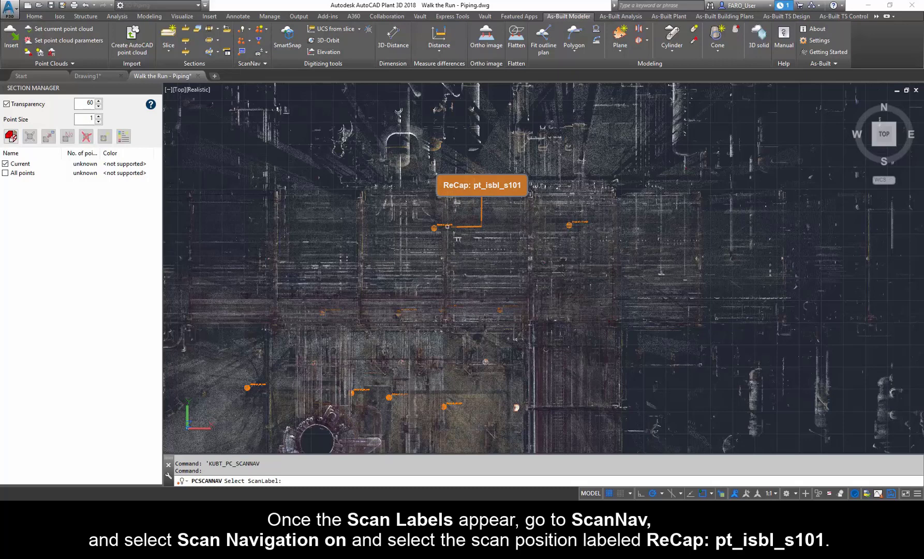
{"action": "left_click", "coordinate": [440, 223]}
{"action": "left_click", "coordinate": [439, 223]}
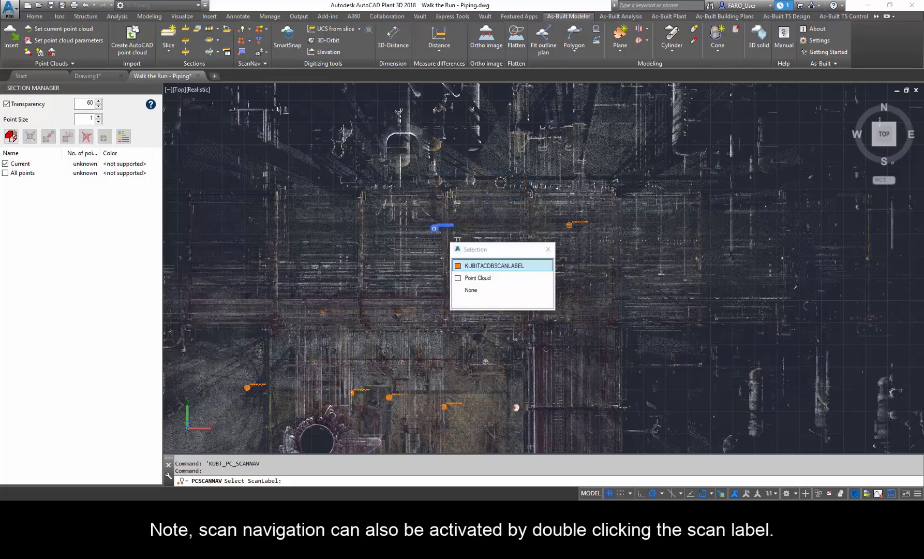
{"action": "left_click", "coordinate": [465, 267]}
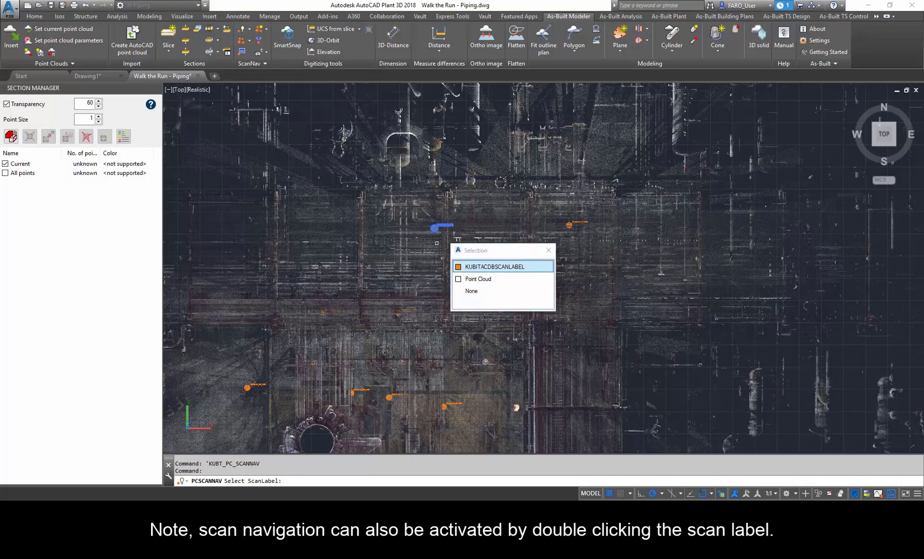
{"action": "left_click", "coordinate": [469, 266]}
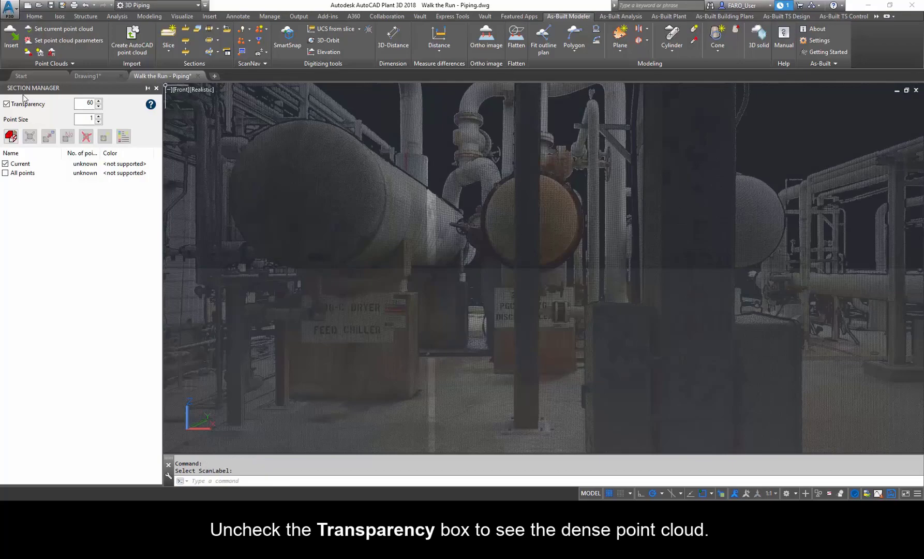
Step: Turn off the point cloud's transparency to show the dense scan around the scan position
{"action": "left_click", "coordinate": [6, 104]}
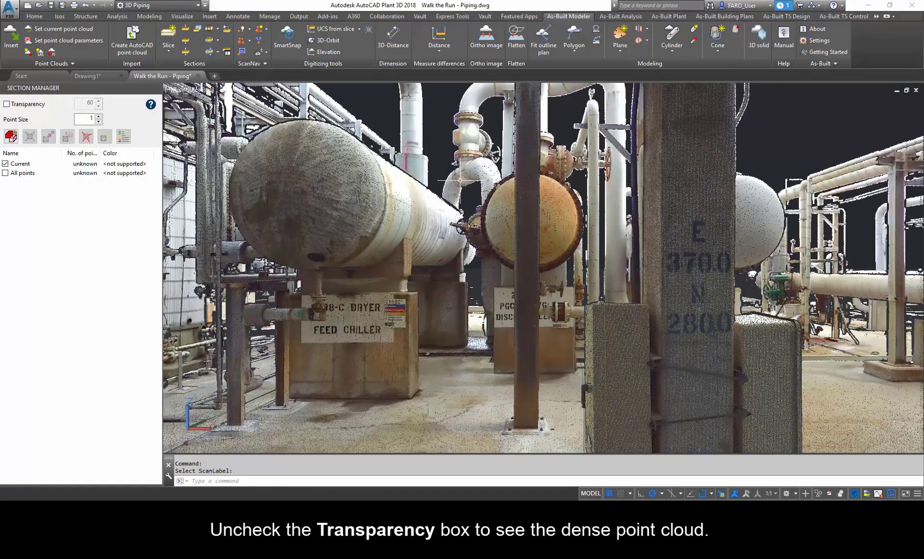
{"action": "left_click_drag", "start_coordinate": [443, 175], "coordinate": [533, 243]}
{"action": "left_click_drag", "start_coordinate": [258, 176], "coordinate": [366, 249]}
{"action": "middle_click_drag", "start_coordinate": [366, 248], "coordinate": [444, 332]}
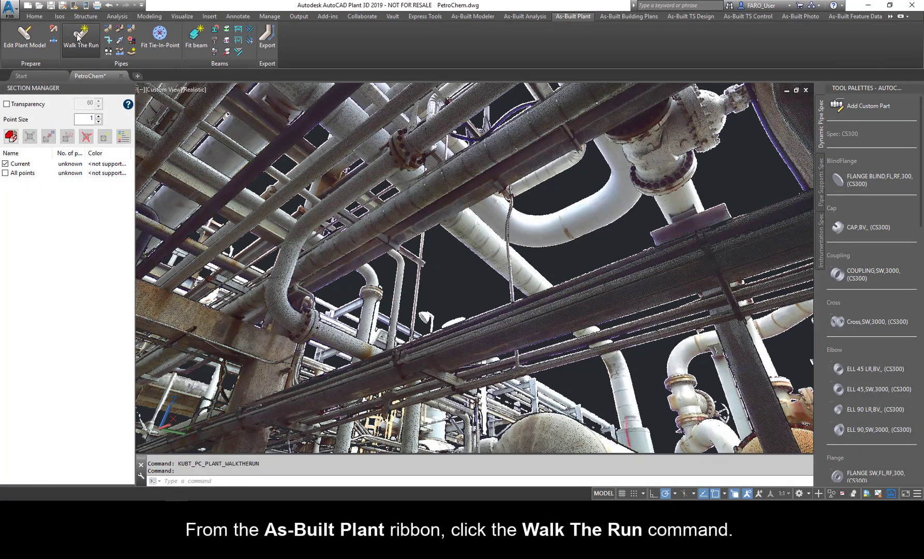
Step: Pre-calculate the cylinders for Walk The Run, continuing the partly completed cylinder detection
{"action": "left_click_drag", "start_coordinate": [440, 136], "coordinate": [695, 106]}
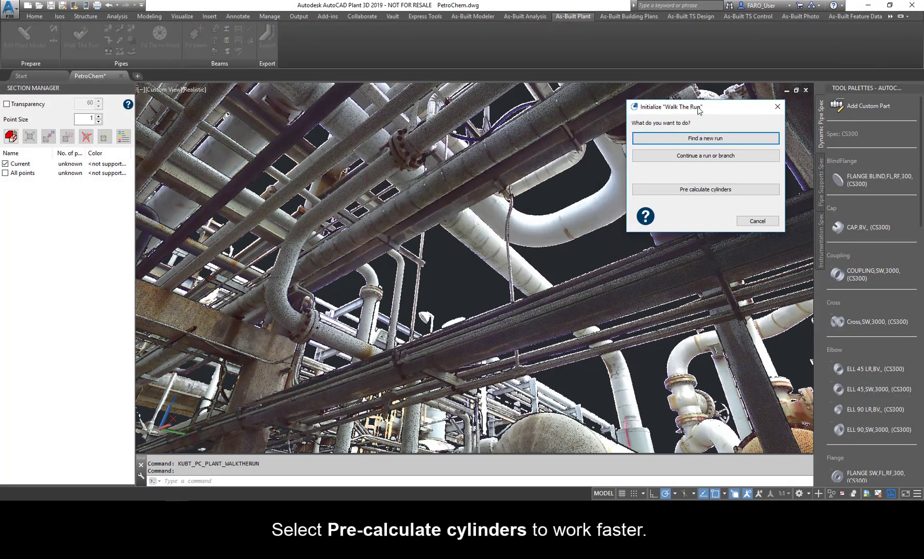
{"action": "left_click", "coordinate": [712, 189]}
{"action": "left_click_drag", "start_coordinate": [495, 201], "coordinate": [685, 172]}
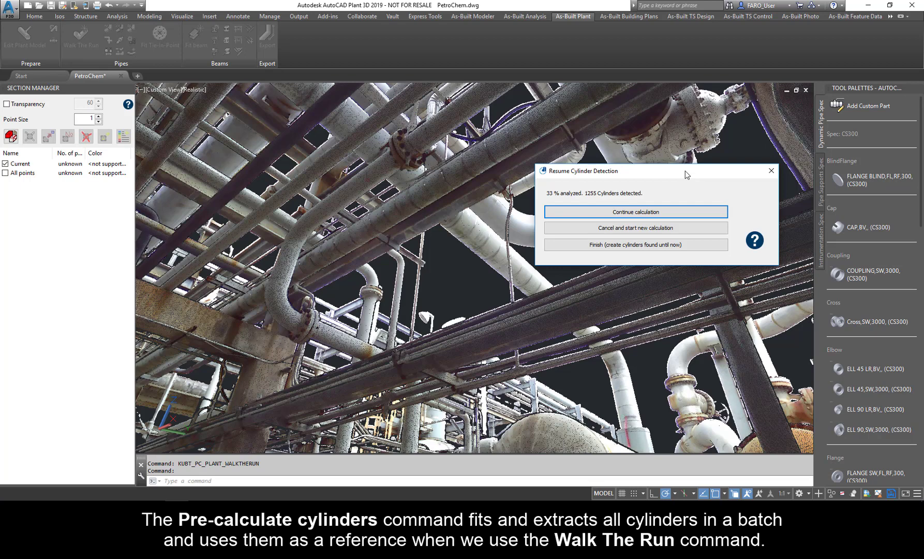
{"action": "key", "text": "Return"}
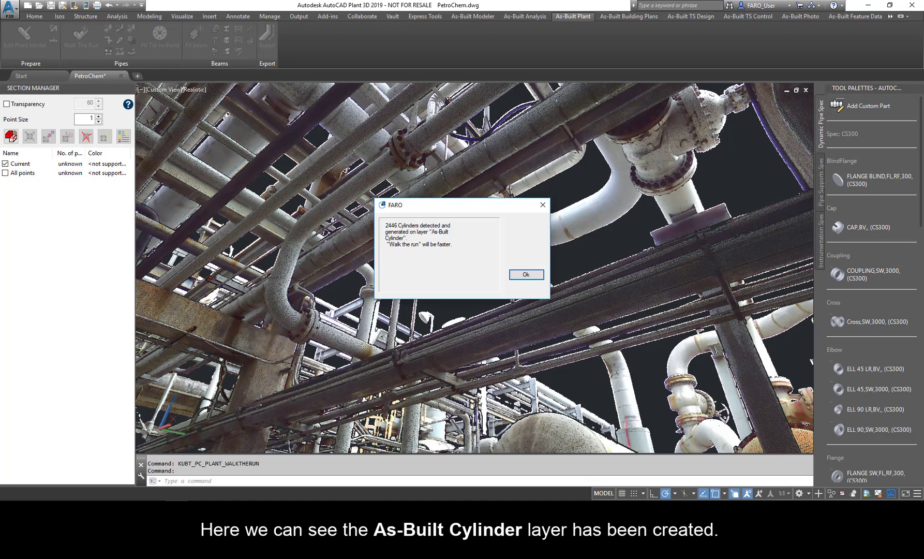
{"action": "left_click", "coordinate": [525, 274]}
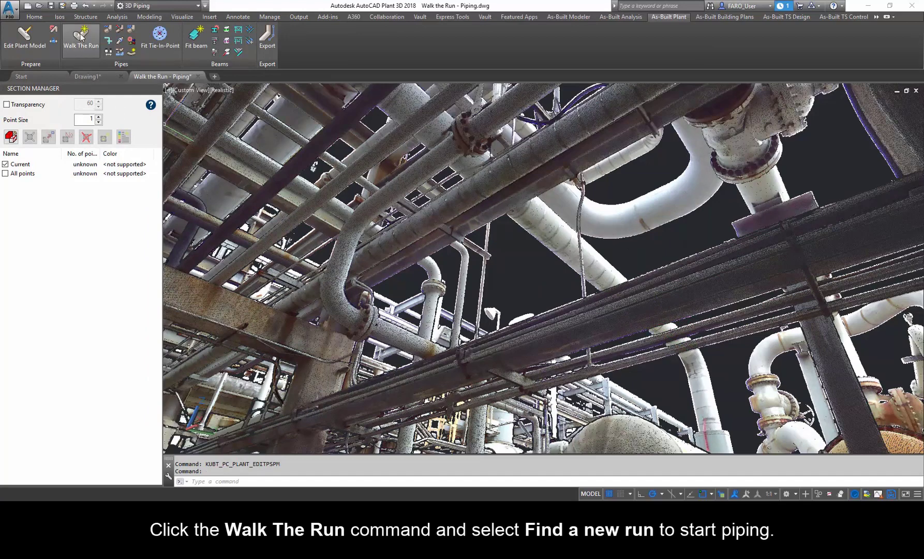
Step: Start a new run with Walk The Run, picking two points on the overhead pipe after the flange
{"action": "left_click", "coordinate": [80, 36]}
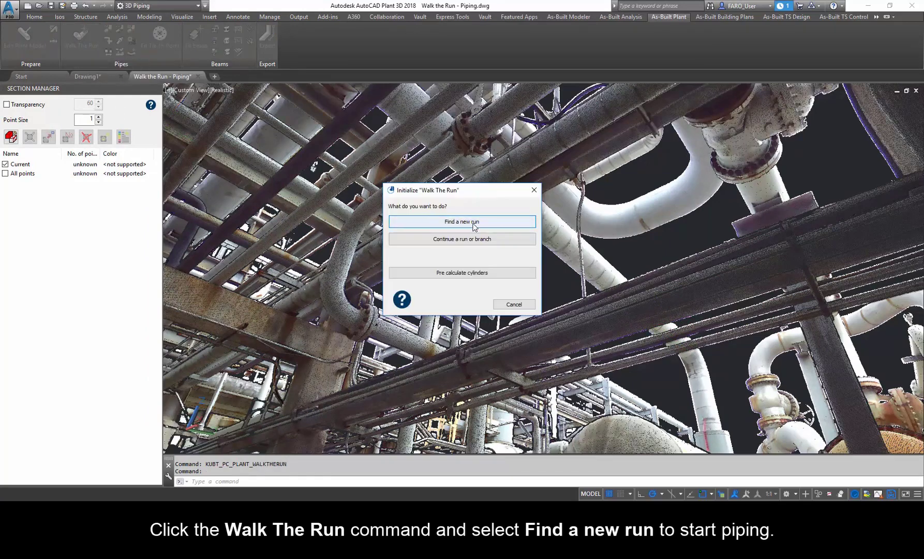
{"action": "left_click", "coordinate": [472, 222]}
{"action": "left_click", "coordinate": [406, 183]}
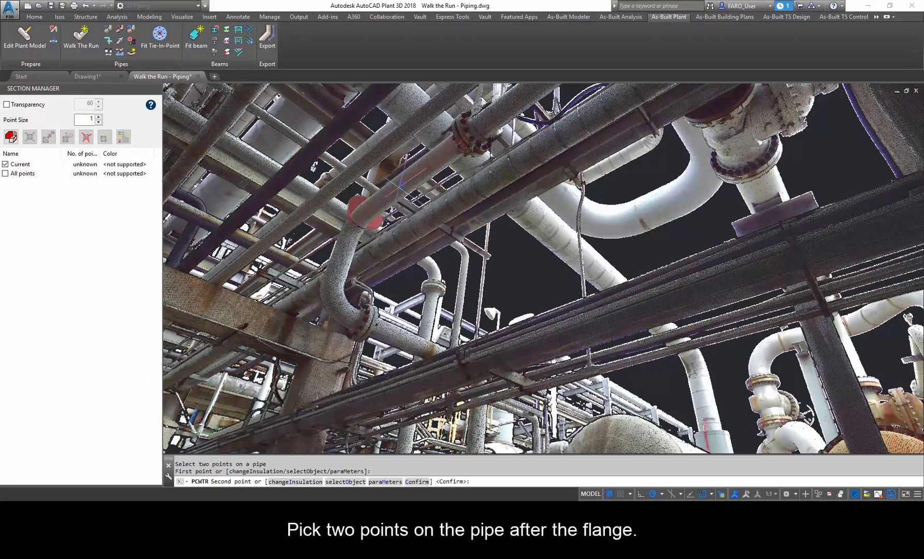
{"action": "left_click", "coordinate": [380, 199]}
Step: Disable Cutback elbows and Strictly check for compatibility, and insert the two matching 6" ELL 90 LR elbows into the run
{"action": "left_click_drag", "start_coordinate": [471, 108], "coordinate": [629, 75]}
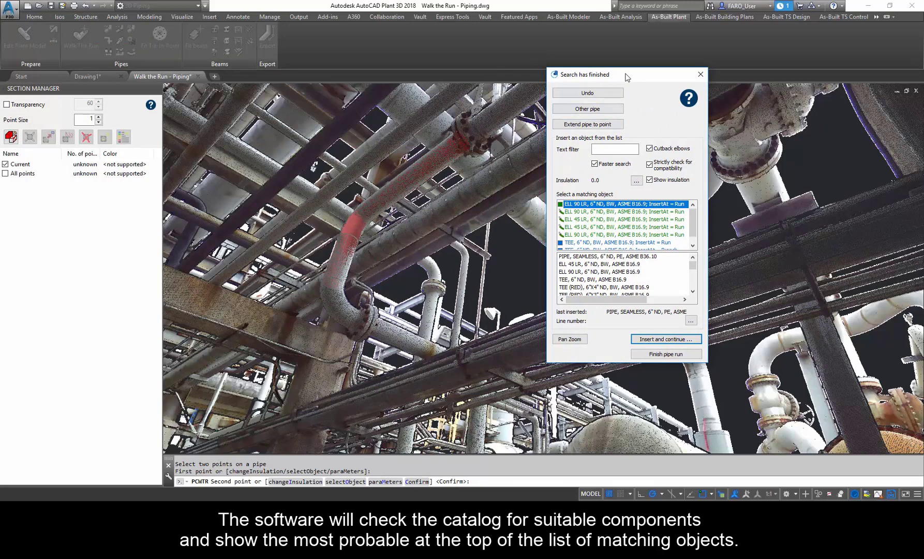
{"action": "left_click_drag", "start_coordinate": [623, 63], "coordinate": [620, 55]}
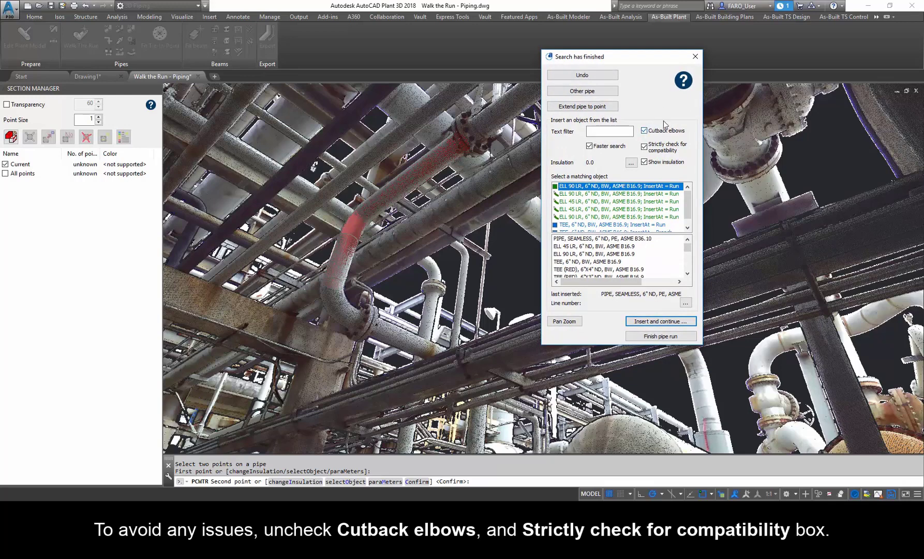
{"action": "left_click", "coordinate": [644, 131]}
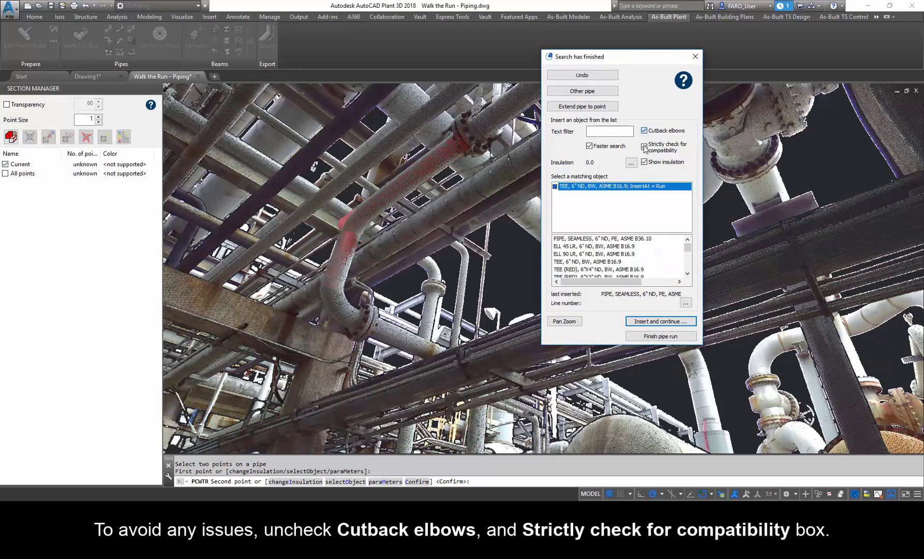
{"action": "left_click", "coordinate": [645, 147]}
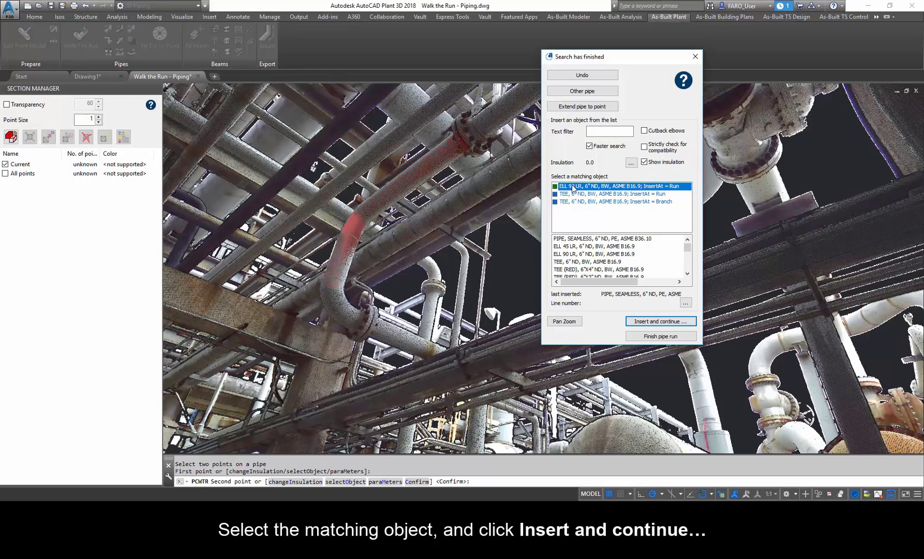
{"action": "left_click", "coordinate": [659, 322]}
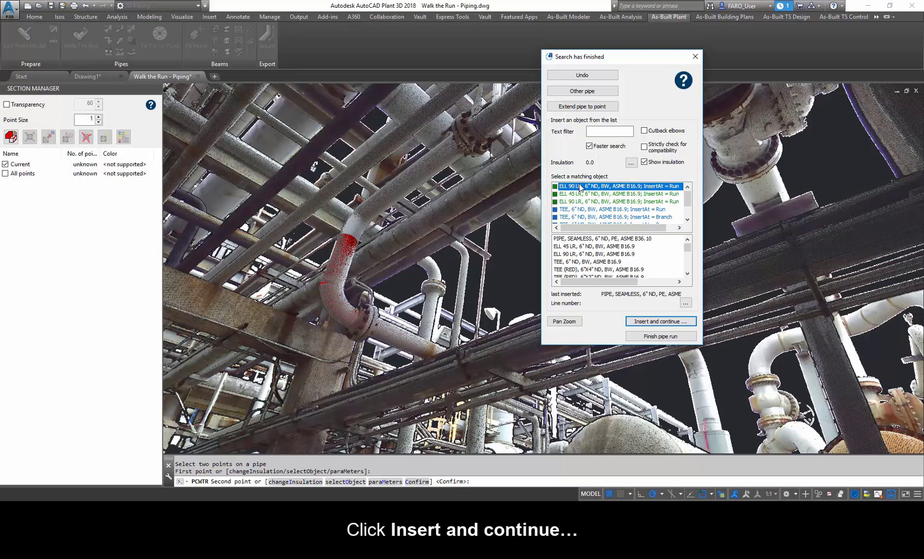
{"action": "left_click", "coordinate": [653, 324]}
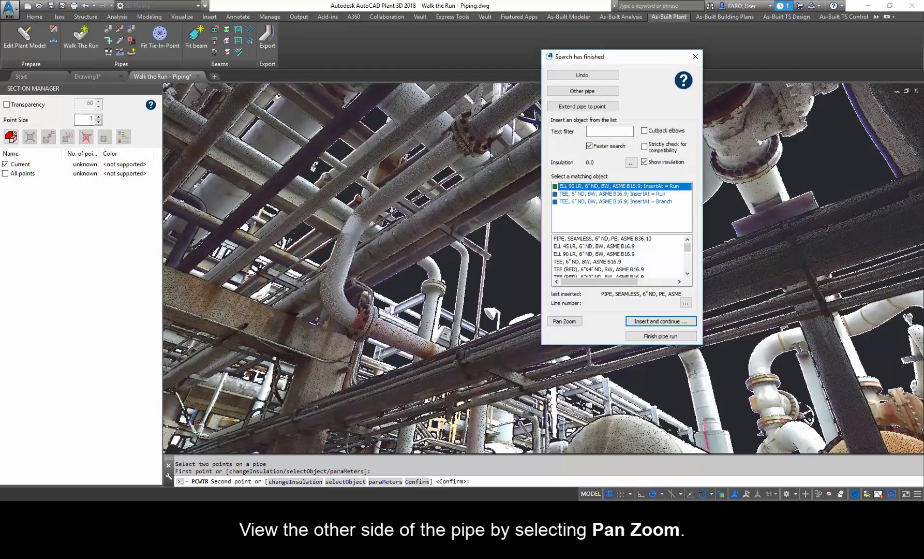
Step: Filter the parts by "flange" and insert the FLANGE WN, 6" ND, 300 LB, RF, ASME B16.5 after the second elbow
{"action": "left_click", "coordinate": [566, 322]}
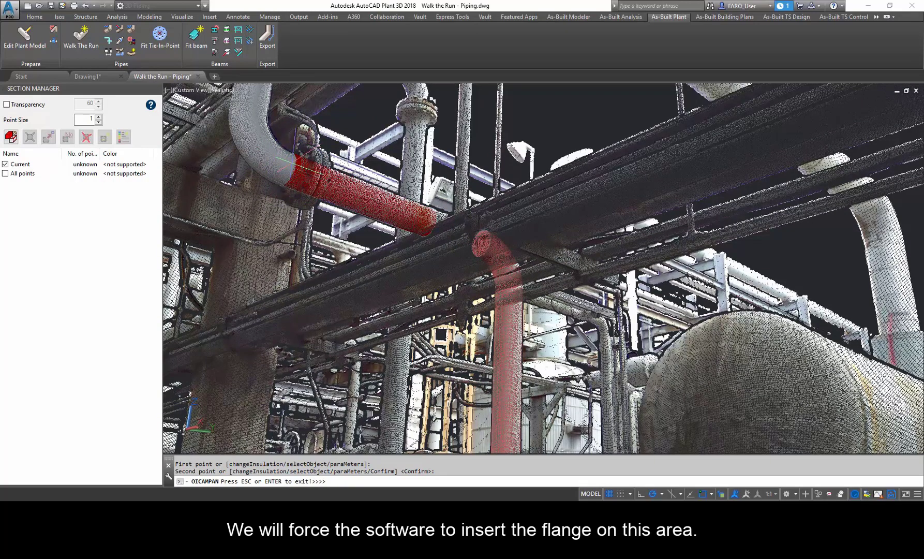
{"action": "key", "text": "Return"}
{"action": "left_click_drag", "start_coordinate": [723, 222], "coordinate": [723, 238]}
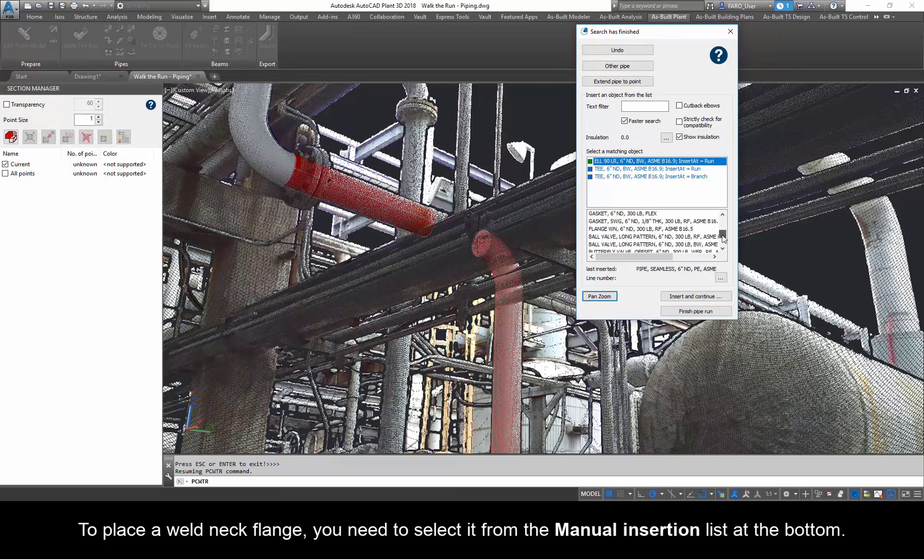
{"action": "left_click", "coordinate": [623, 229]}
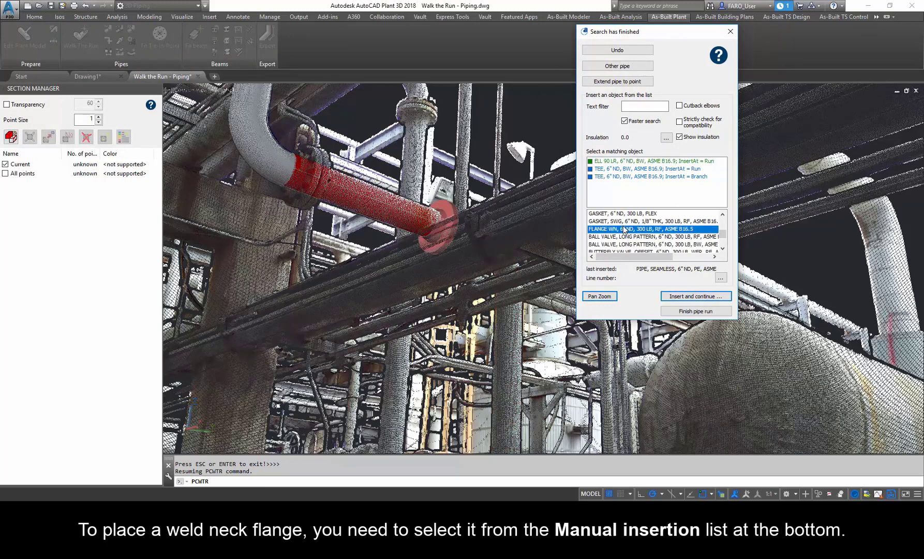
{"action": "left_click", "coordinate": [638, 104]}
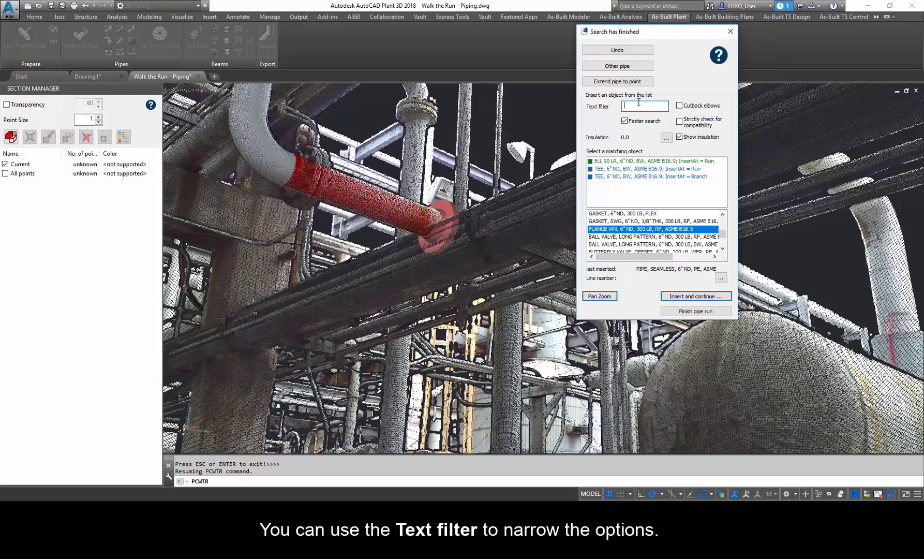
{"action": "type", "text": "flange"}
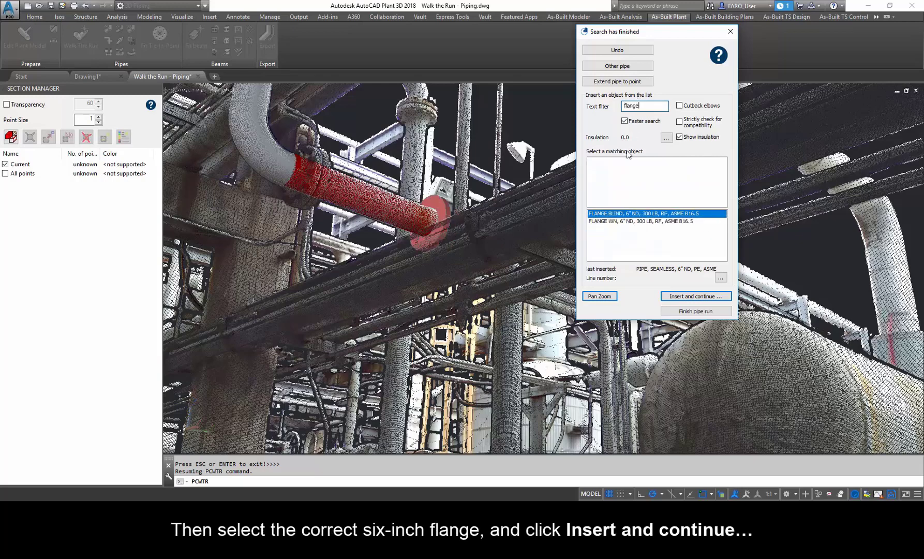
{"action": "left_click", "coordinate": [616, 221]}
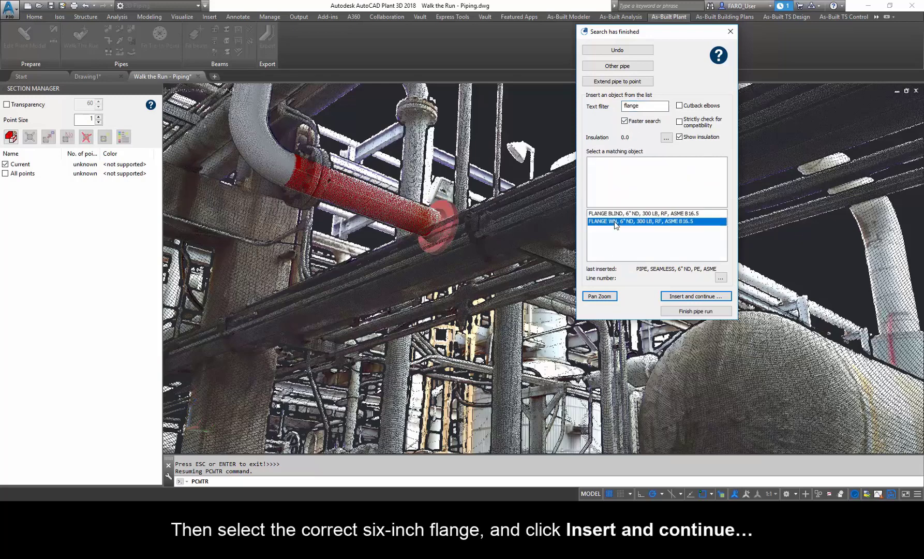
{"action": "left_click", "coordinate": [694, 296]}
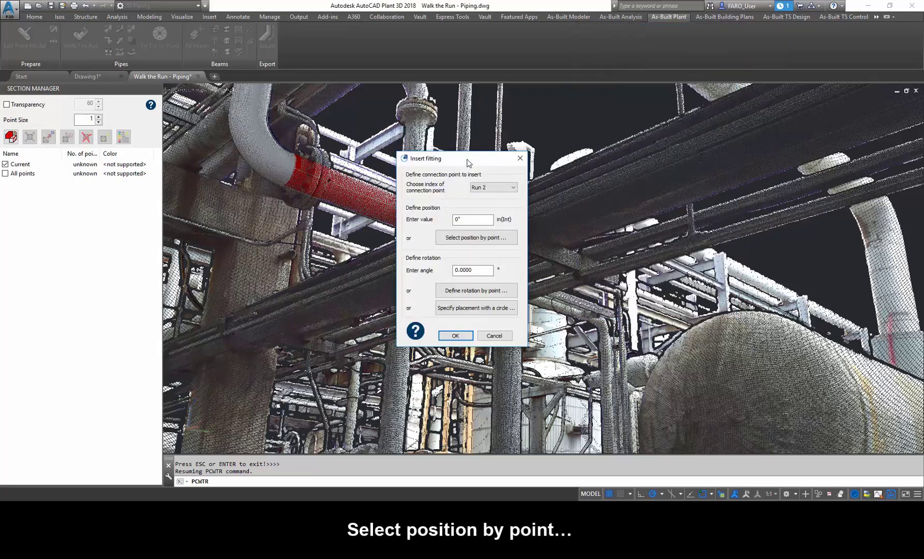
Step: Position the flange by point, toggling its insertion reference to the weld and picking the weld at the elbow's end
{"action": "left_click_drag", "start_coordinate": [467, 157], "coordinate": [631, 88]}
{"action": "left_click", "coordinate": [641, 163]}
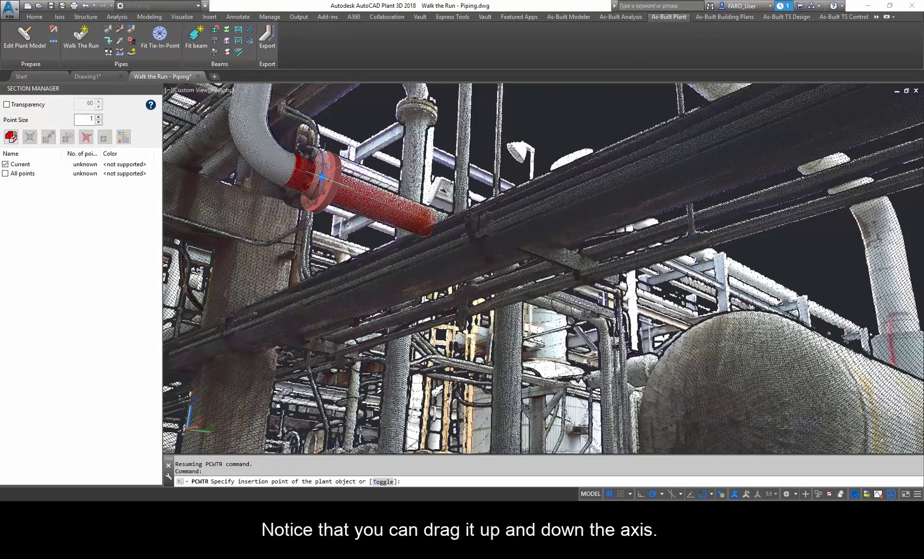
{"action": "scroll", "coordinate": [344, 191], "scroll_direction": "up", "scroll_amount": 2}
{"action": "scroll", "coordinate": [362, 194], "scroll_direction": "up", "scroll_amount": 3}
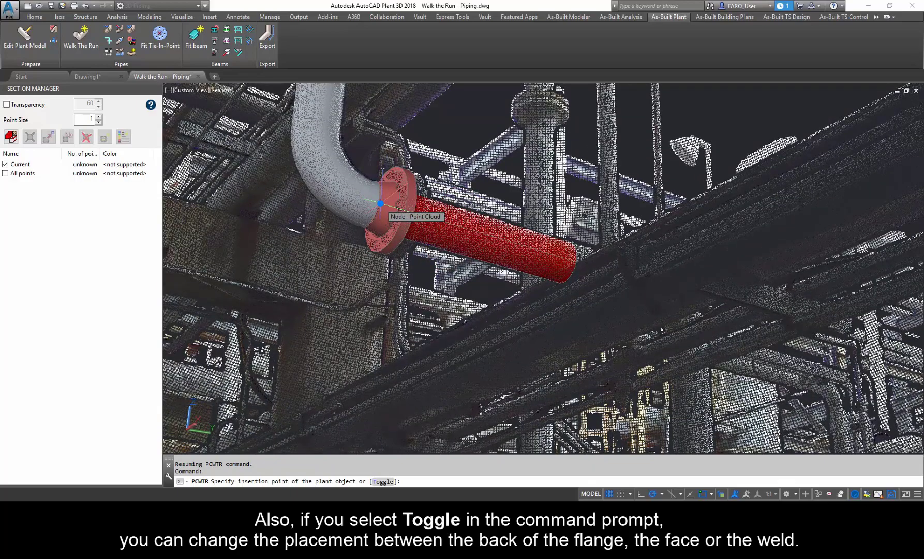
{"action": "type", "text": "t"}
{"action": "key", "text": "Return"}
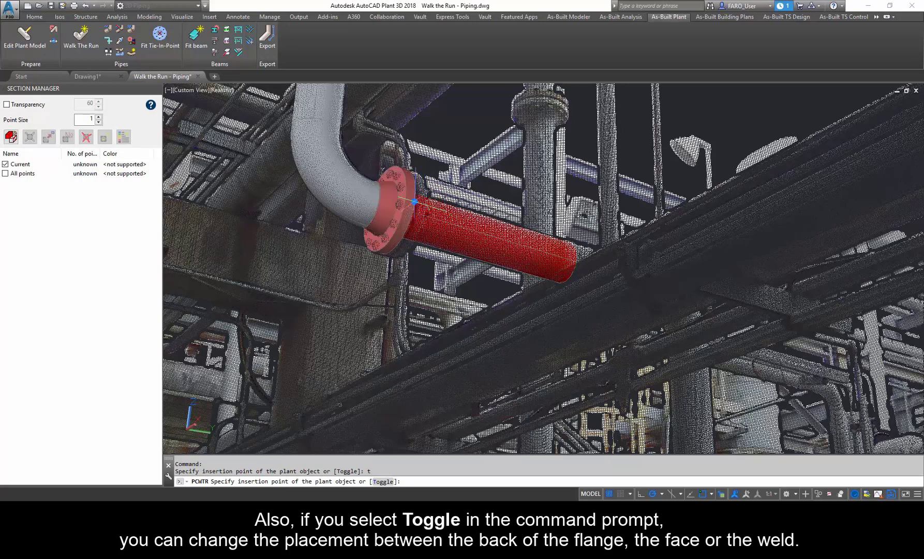
{"action": "type", "text": "t"}
{"action": "key", "text": "Return"}
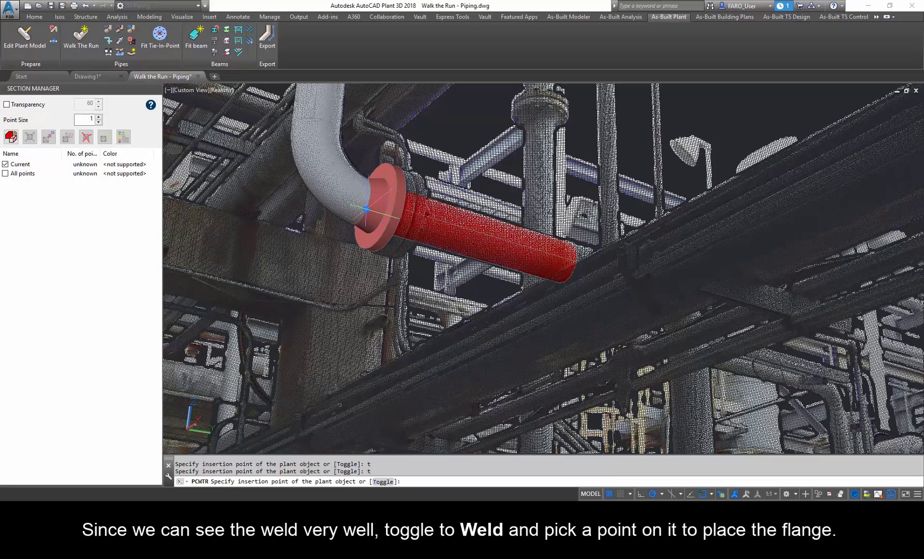
{"action": "left_click", "coordinate": [377, 212]}
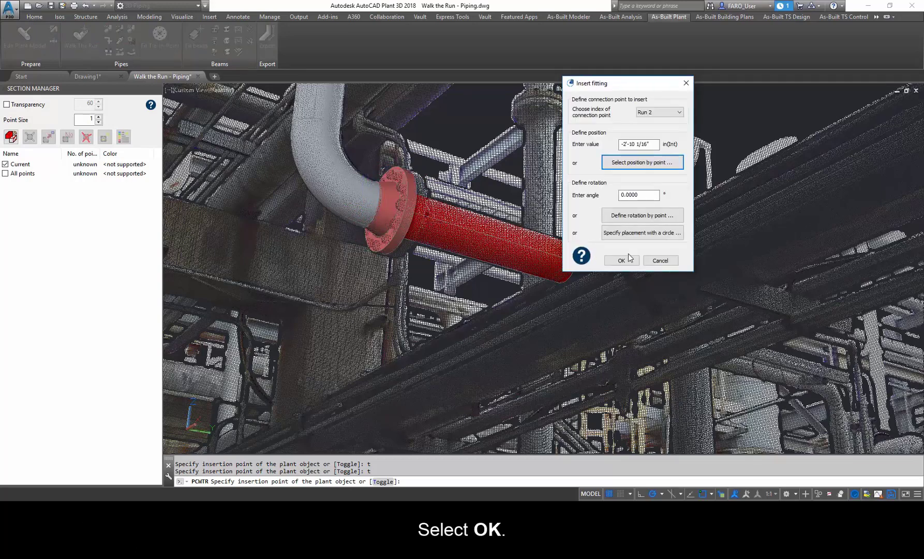
{"action": "left_click", "coordinate": [631, 260]}
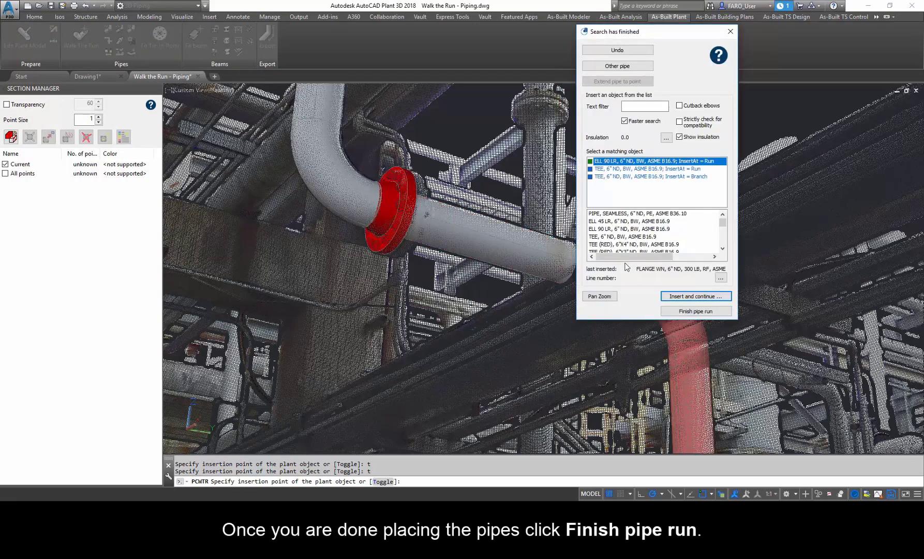
Step: Finish the pipe run and delete the unwanted pipe beyond the flange
{"action": "left_click", "coordinate": [695, 311]}
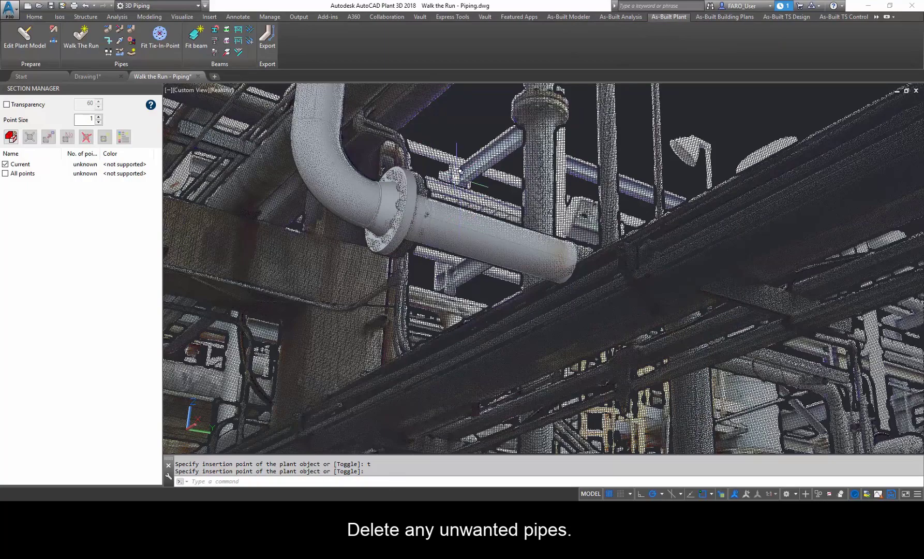
{"action": "left_click", "coordinate": [457, 230]}
{"action": "key", "text": "Delete"}
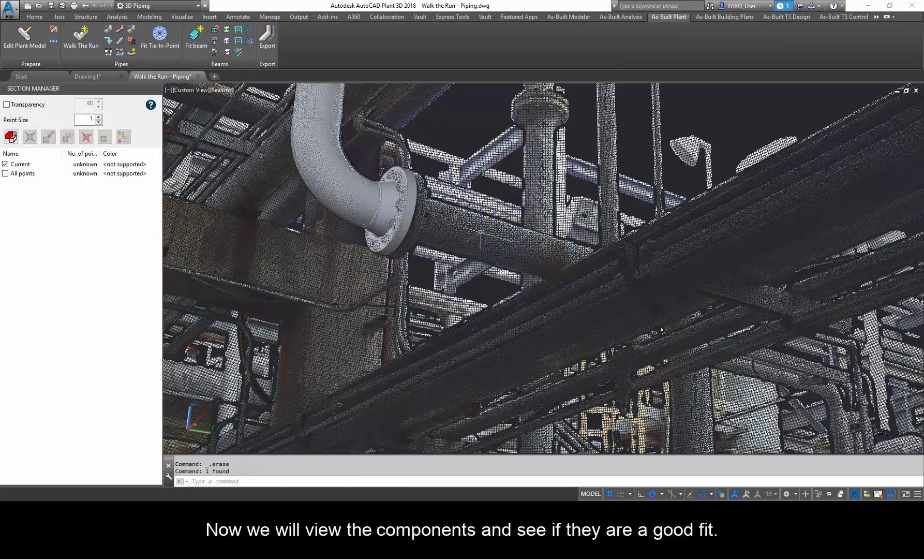
Step: Enable Transparency for the point cloud at 60 so the modeled run stands out
{"action": "scroll", "coordinate": [464, 177], "scroll_direction": "down", "scroll_amount": 2}
{"action": "scroll", "coordinate": [482, 144], "scroll_direction": "down", "scroll_amount": 2}
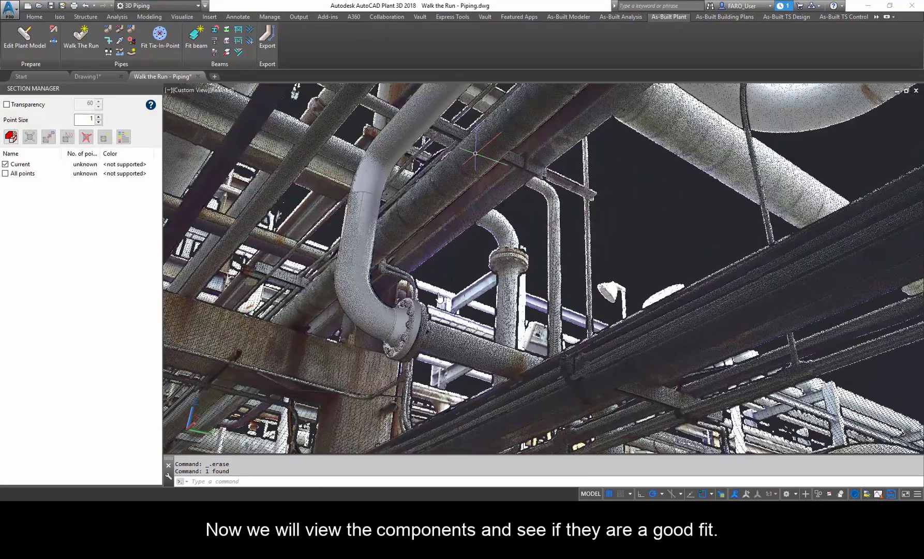
{"action": "middle_click_drag", "start_coordinate": [476, 153], "coordinate": [448, 224]}
{"action": "scroll", "coordinate": [448, 224], "scroll_direction": "down", "scroll_amount": 1}
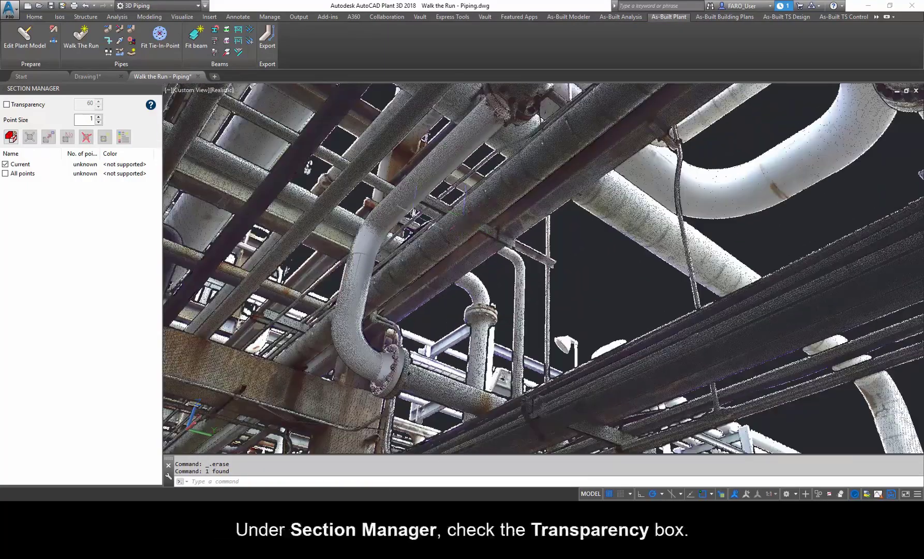
{"action": "left_click", "coordinate": [7, 105]}
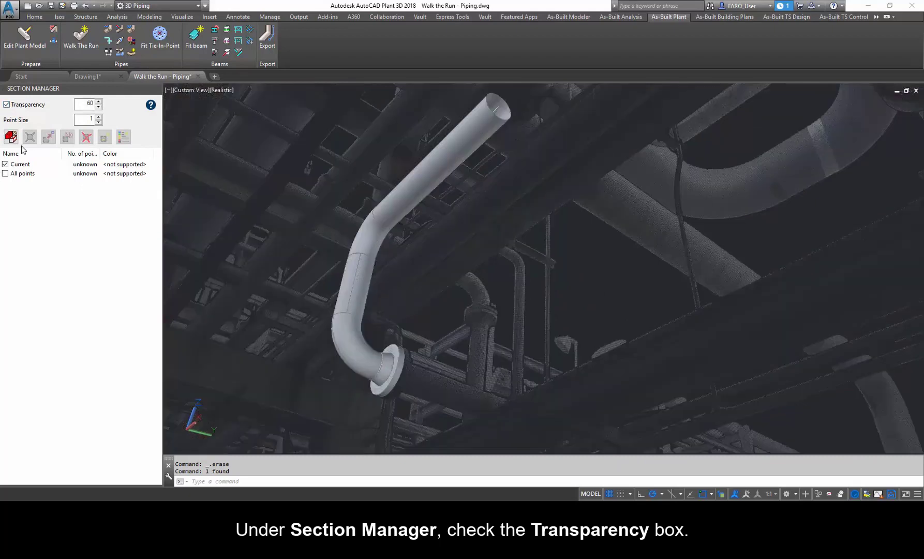
Step: Examine the joints between the pipes, elbows and flange for offsets
{"action": "middle_click_drag", "start_coordinate": [409, 273], "coordinate": [402, 270], "text": "shift"}
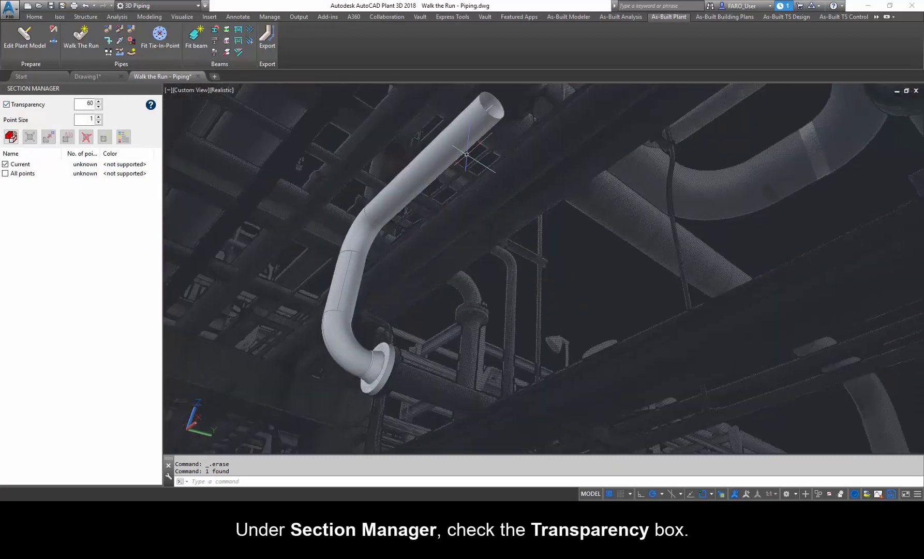
{"action": "scroll", "coordinate": [357, 263], "scroll_direction": "up", "scroll_amount": 3}
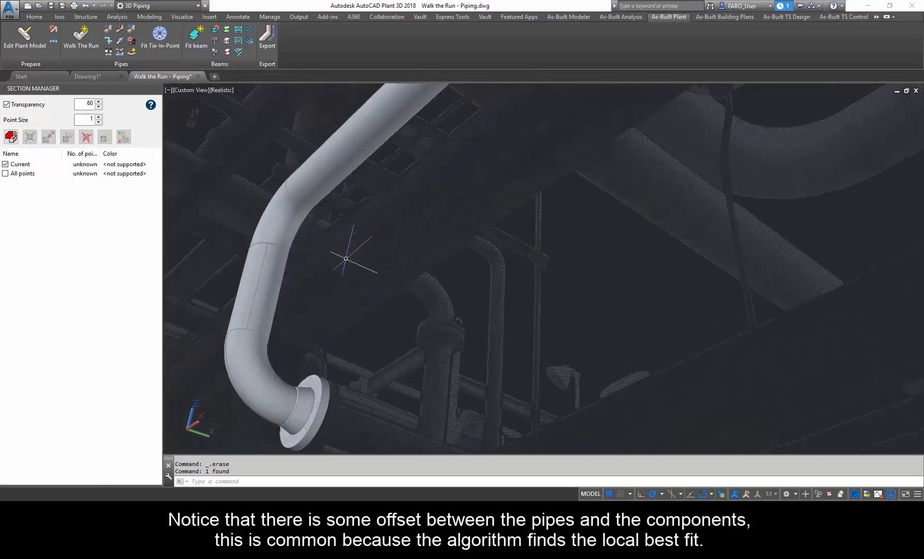
{"action": "scroll", "coordinate": [401, 329], "scroll_direction": "up", "scroll_amount": 2}
{"action": "middle_click_drag", "start_coordinate": [401, 330], "coordinate": [350, 340]}
{"action": "scroll", "coordinate": [350, 340], "scroll_direction": "down", "scroll_amount": 4}
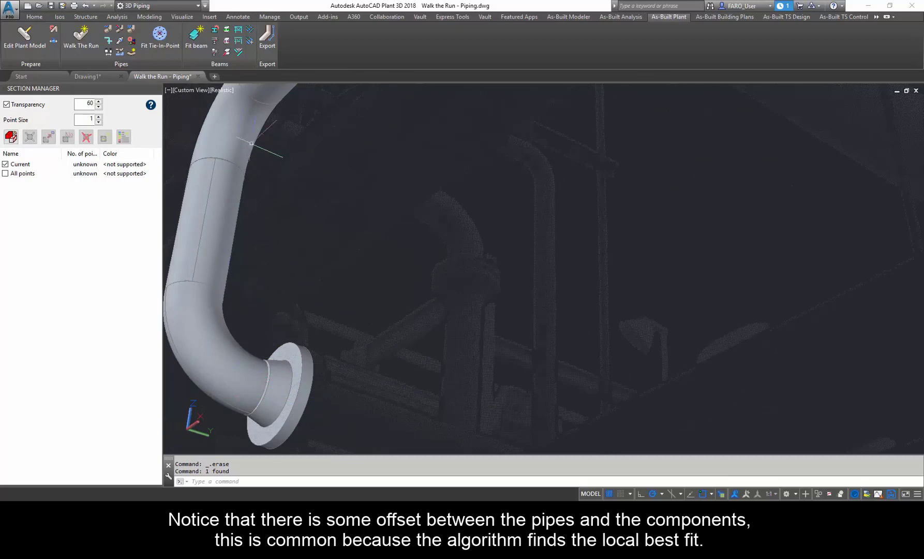
{"action": "scroll", "coordinate": [289, 233], "scroll_direction": "down", "scroll_amount": 5}
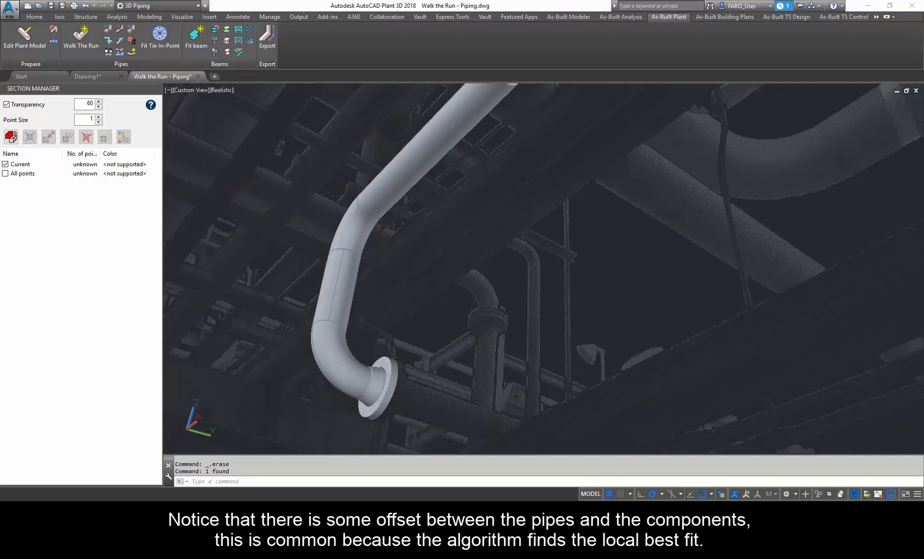
{"action": "middle_click_drag", "start_coordinate": [412, 199], "coordinate": [279, 202], "text": "shift"}
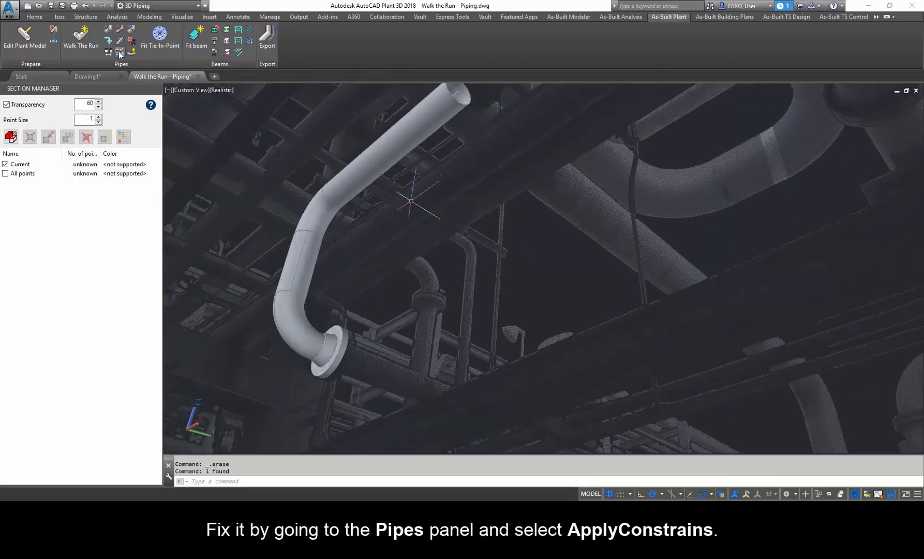
Step: Start ApplyConstraints and choose Strategy 2, which prioritizes the object definition of the As-Built Plant Model
{"action": "left_click", "coordinate": [120, 53]}
{"action": "left_click_drag", "start_coordinate": [462, 118], "coordinate": [570, 105]}
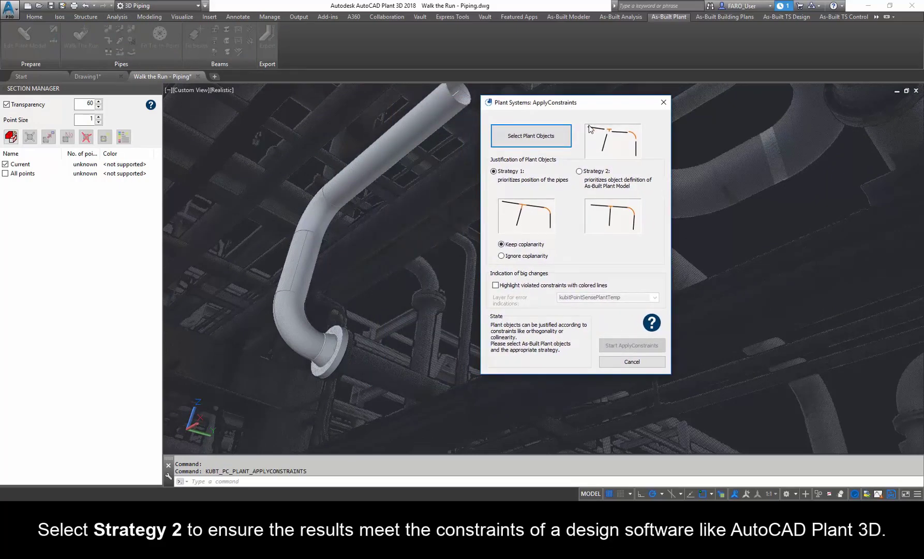
{"action": "left_click", "coordinate": [579, 171]}
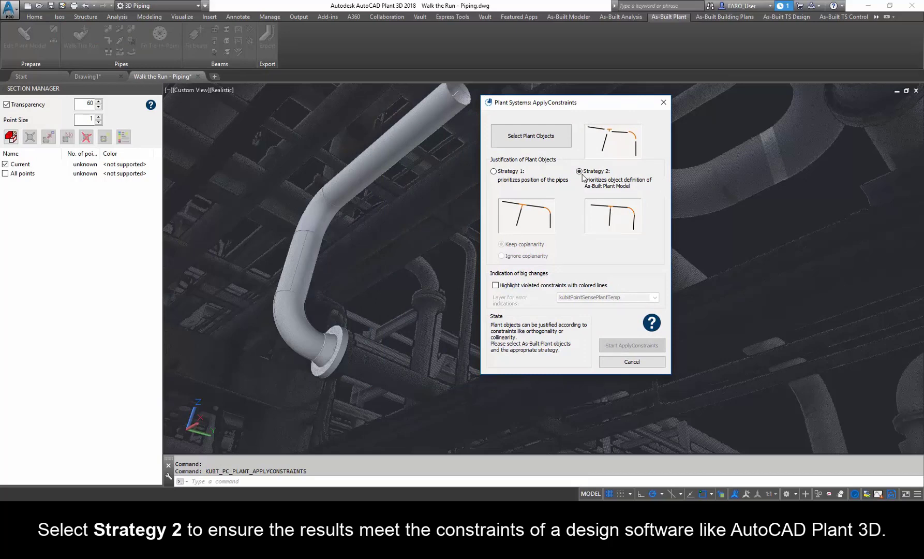
Step: Review which plant objects are connected to the upper pipe, and cancel ApplyConstraints
{"action": "left_click", "coordinate": [539, 141]}
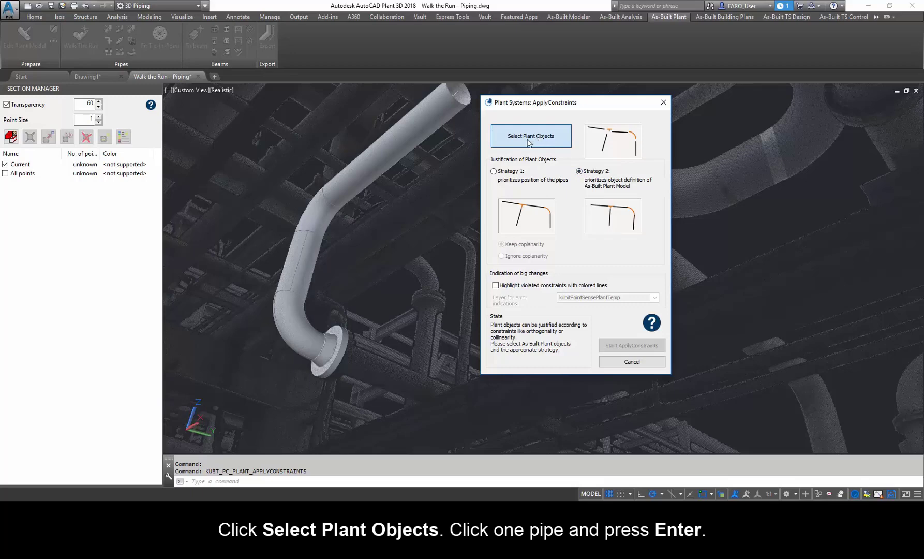
{"action": "left_click", "coordinate": [461, 108]}
{"action": "left_click", "coordinate": [496, 143]}
{"action": "key", "text": "Return"}
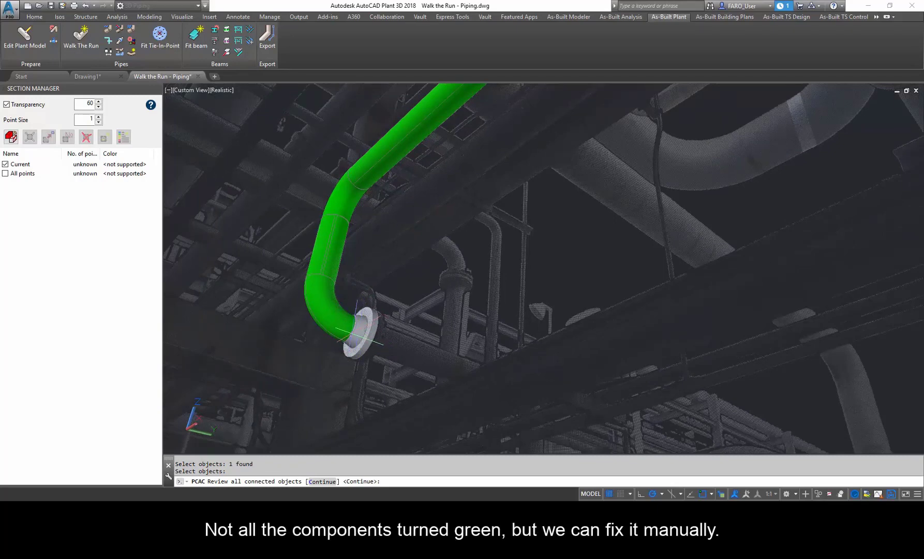
{"action": "key", "text": "Escape"}
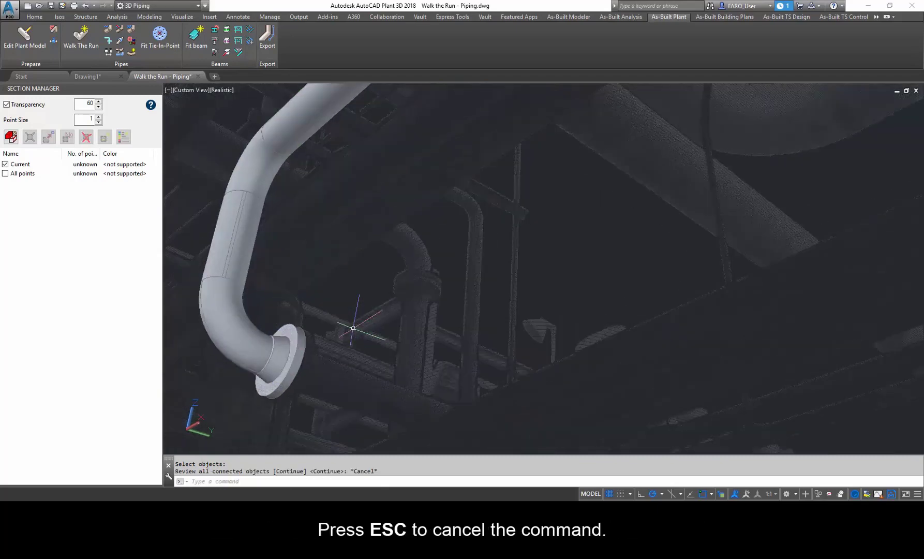
Step: Connect the flange manually to the adjoining lower elbow
{"action": "left_click", "coordinate": [107, 29]}
{"action": "left_click", "coordinate": [370, 276]}
{"action": "left_click", "coordinate": [404, 309]}
{"action": "left_click", "coordinate": [387, 274]}
{"action": "left_click", "coordinate": [420, 311]}
{"action": "scroll", "coordinate": [478, 307], "scroll_direction": "down", "scroll_amount": 2}
{"action": "middle_click_drag", "start_coordinate": [478, 308], "coordinate": [431, 270], "text": "shift"}
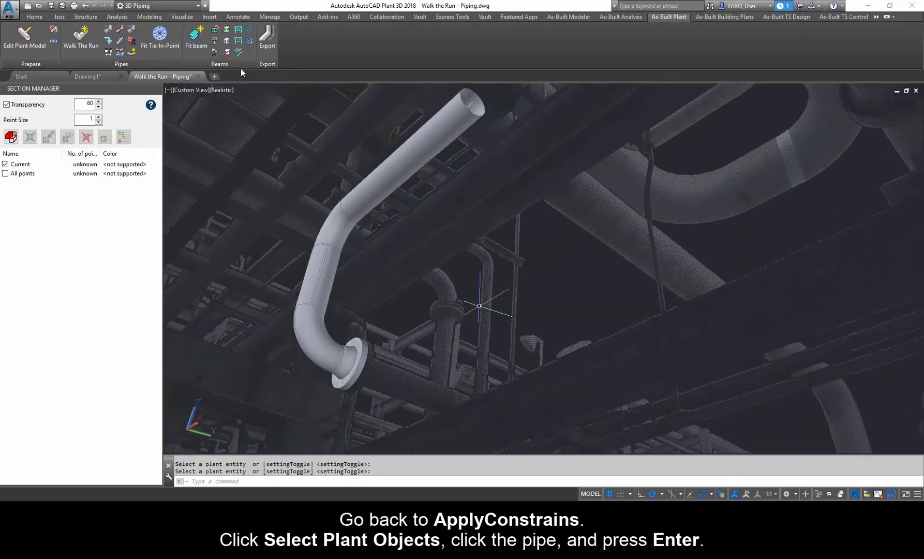
Step: Run ApplyConstraints with Strategy 2 on all objects connected to the upper pipe
{"action": "left_click", "coordinate": [119, 52]}
{"action": "left_click", "coordinate": [531, 136]}
{"action": "left_click", "coordinate": [455, 119]}
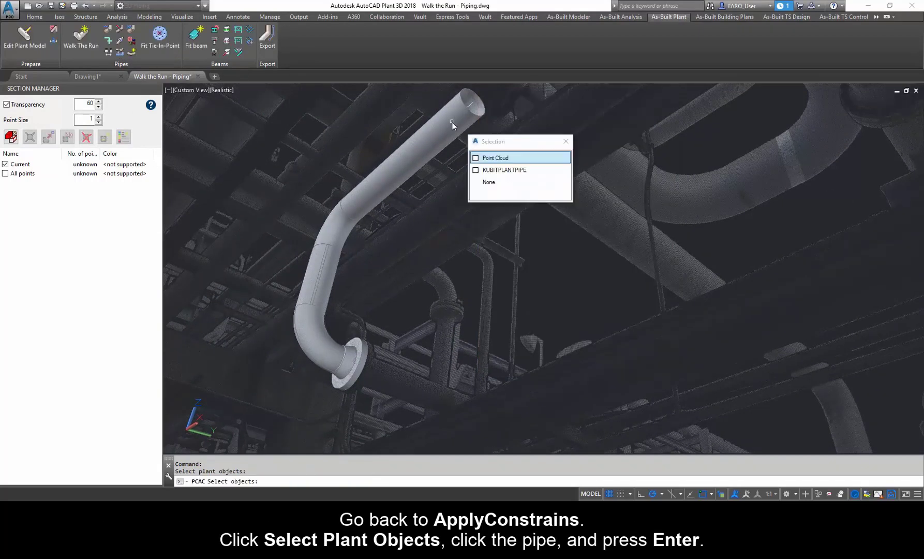
{"action": "left_click", "coordinate": [490, 171]}
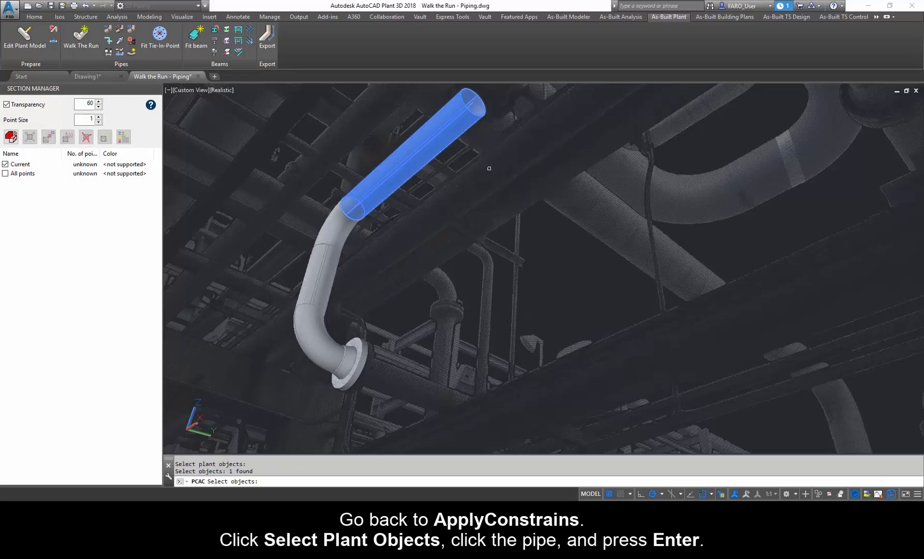
{"action": "key", "text": "Return"}
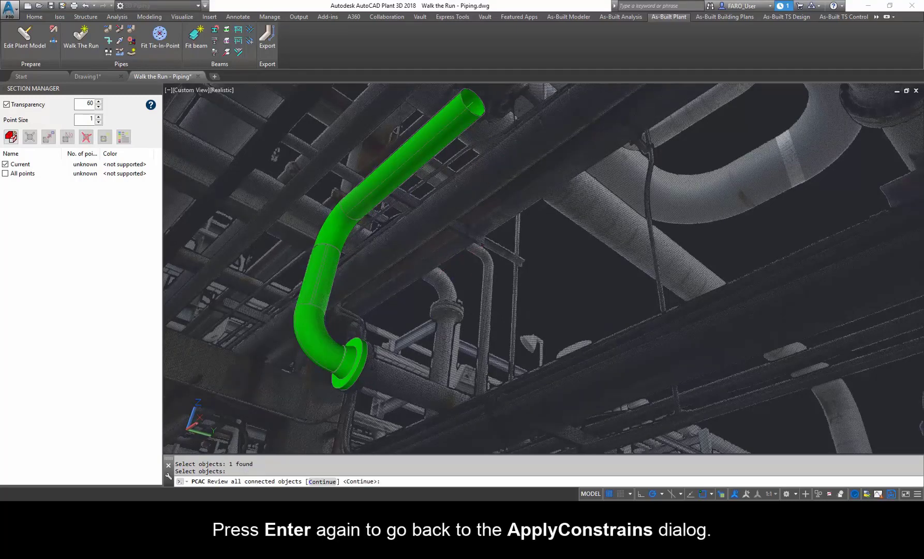
{"action": "key", "text": "Return"}
{"action": "key", "text": "Return"}
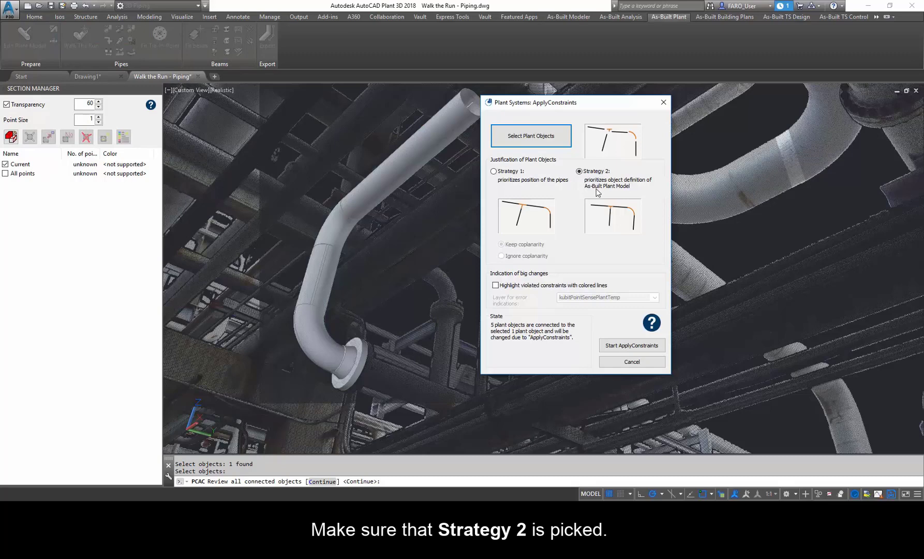
{"action": "left_click", "coordinate": [628, 345]}
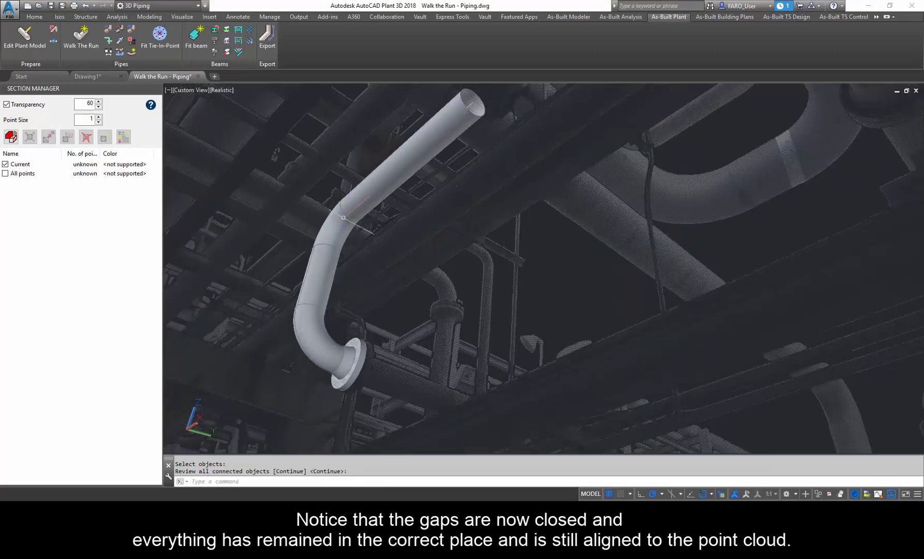
Step: Check the joints along the constrained run and view the upper pipe's properties
{"action": "scroll", "coordinate": [335, 374], "scroll_direction": "up", "scroll_amount": 2}
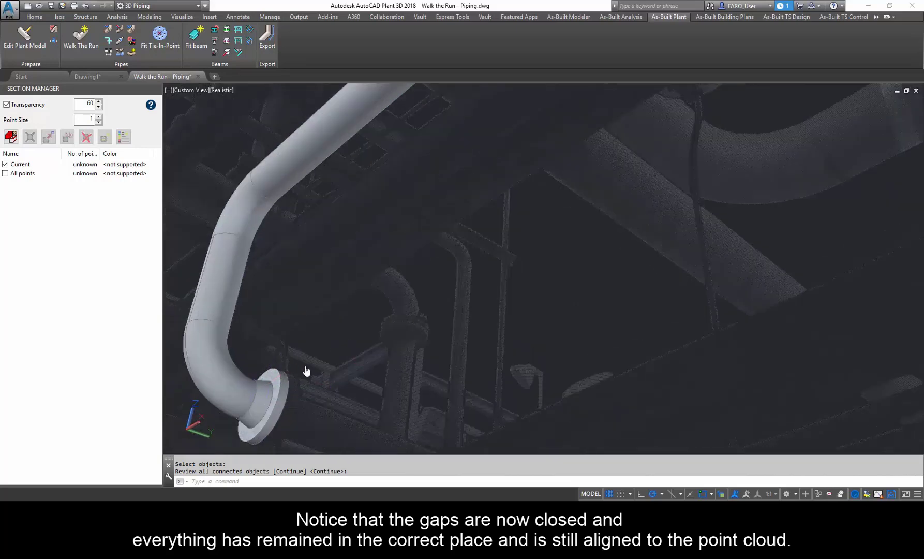
{"action": "middle_click_drag", "start_coordinate": [296, 376], "coordinate": [376, 323]}
{"action": "scroll", "coordinate": [397, 201], "scroll_direction": "down", "scroll_amount": 2}
{"action": "middle_click_drag", "start_coordinate": [412, 245], "coordinate": [408, 268]}
{"action": "left_click", "coordinate": [425, 150]}
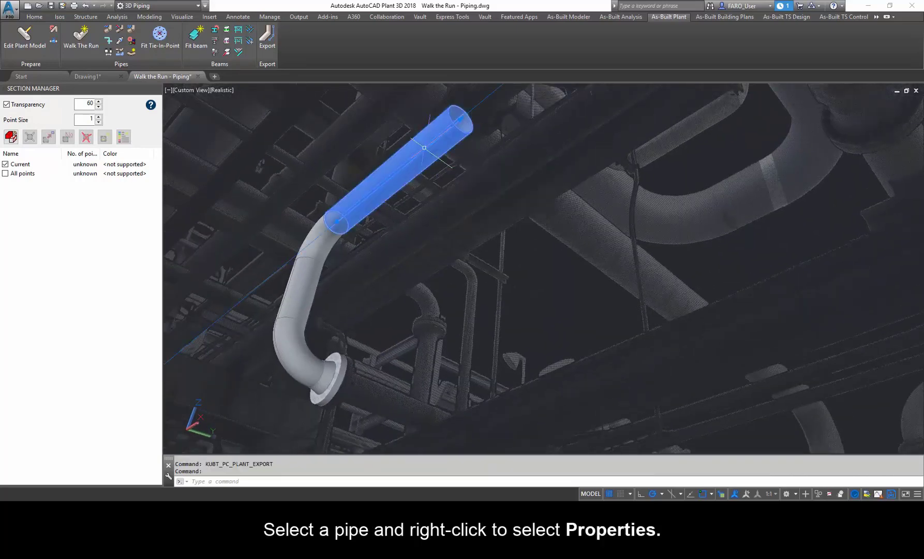
{"action": "right_click", "coordinate": [425, 149]}
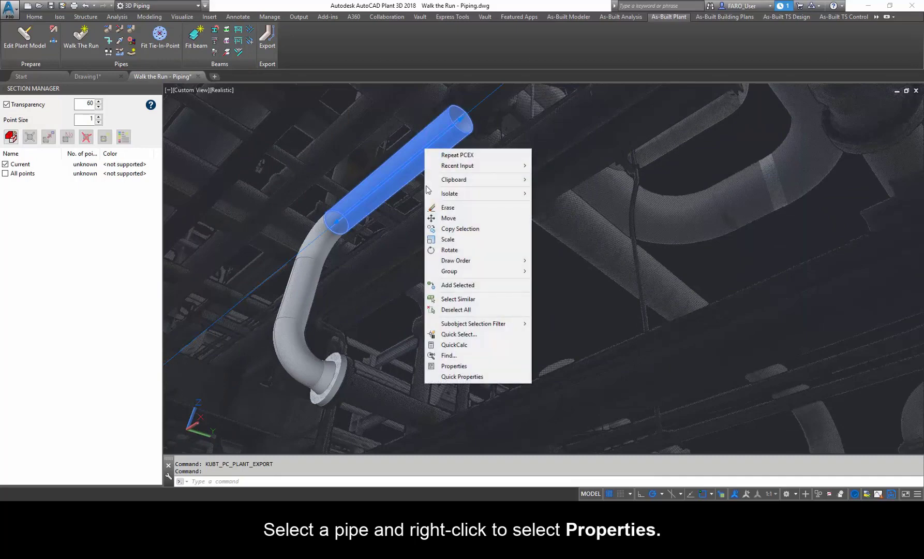
{"action": "left_click", "coordinate": [456, 366]}
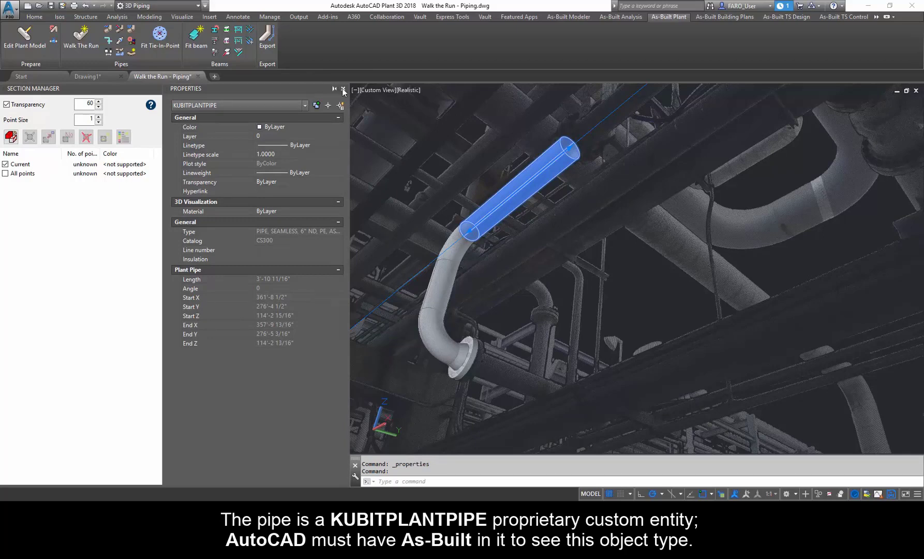
{"action": "left_click", "coordinate": [343, 89]}
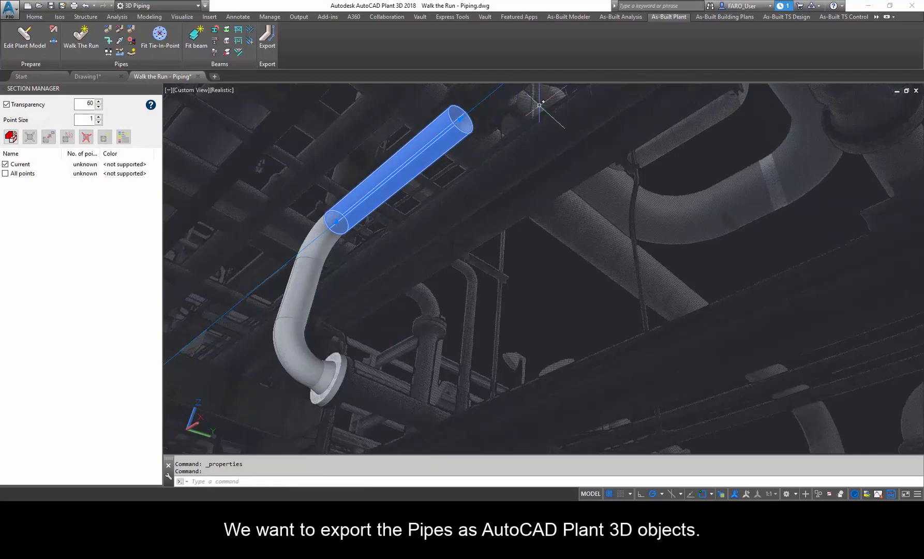
Step: Export the connected pipe run as Plant 3D objects, with no steel export and the As-Built Plant objects erased after export
{"action": "key", "text": "ctrl+z"}
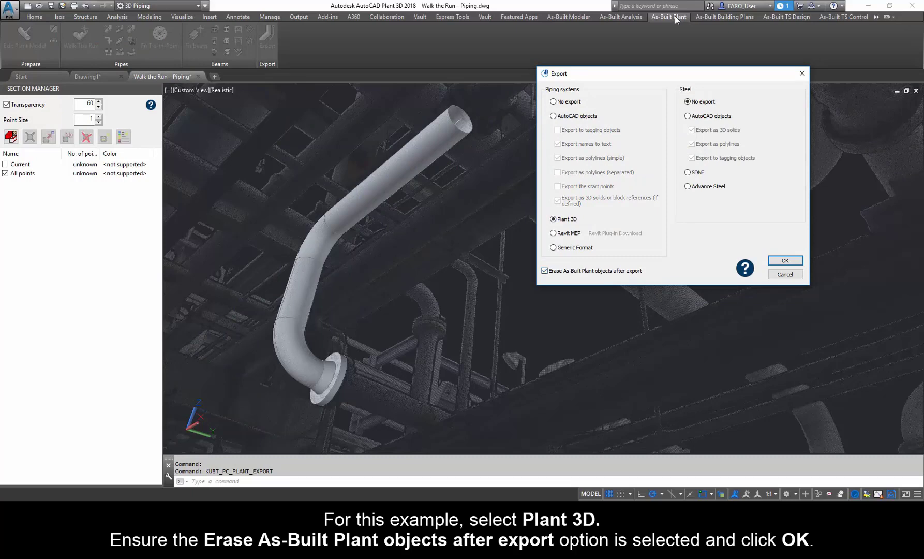
{"action": "key", "text": "Return"}
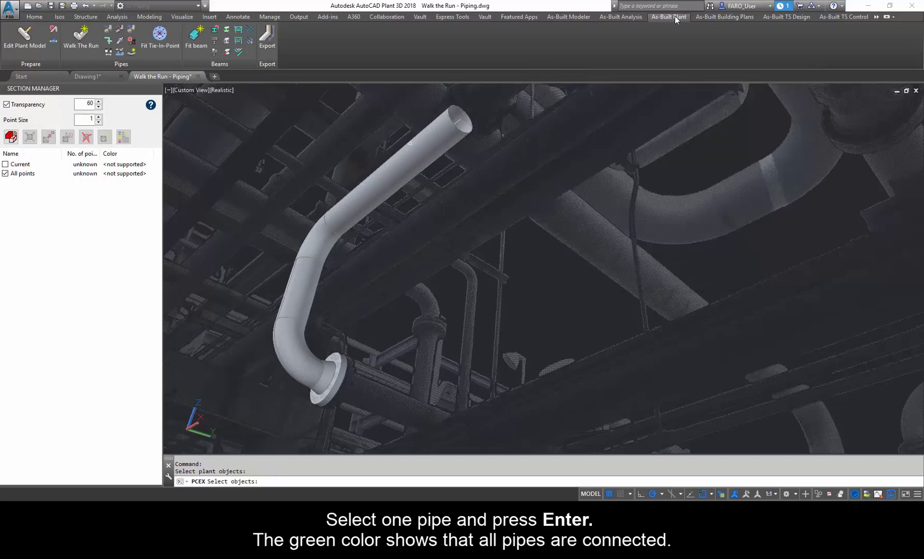
{"action": "left_click", "coordinate": [437, 137]}
{"action": "key", "text": "Return"}
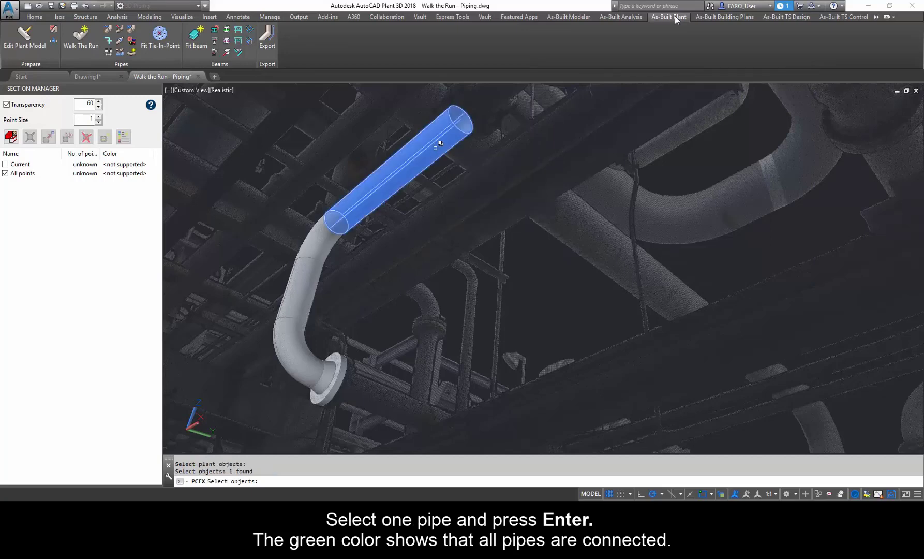
{"action": "key", "text": "Return"}
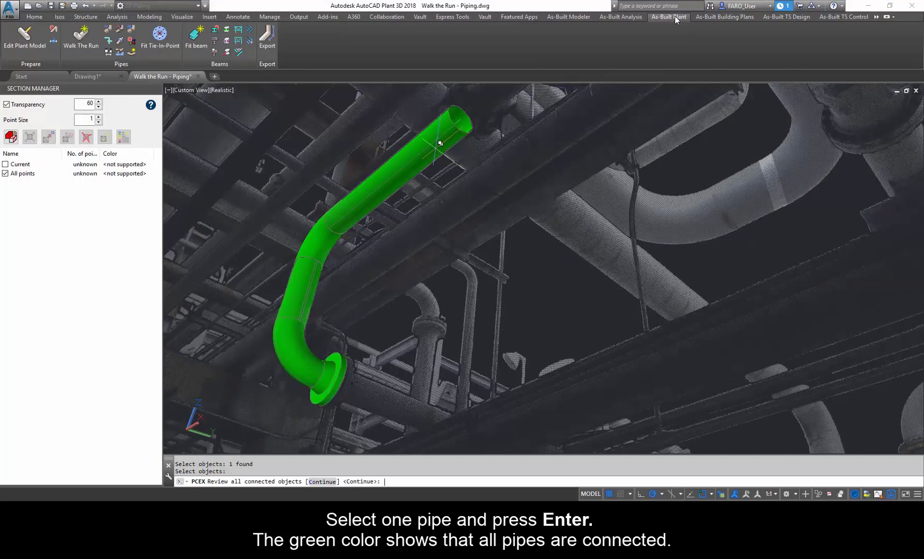
{"action": "key", "text": "Return"}
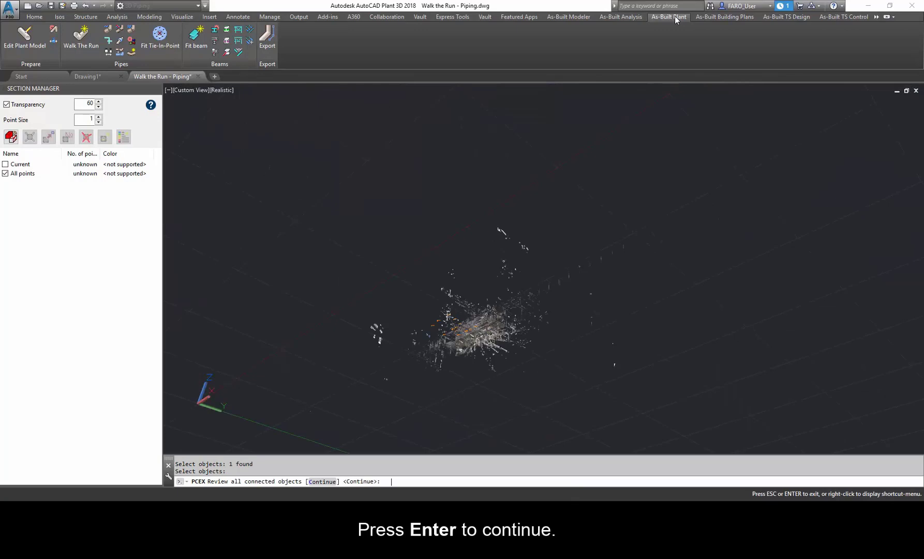
{"action": "key", "text": "Return"}
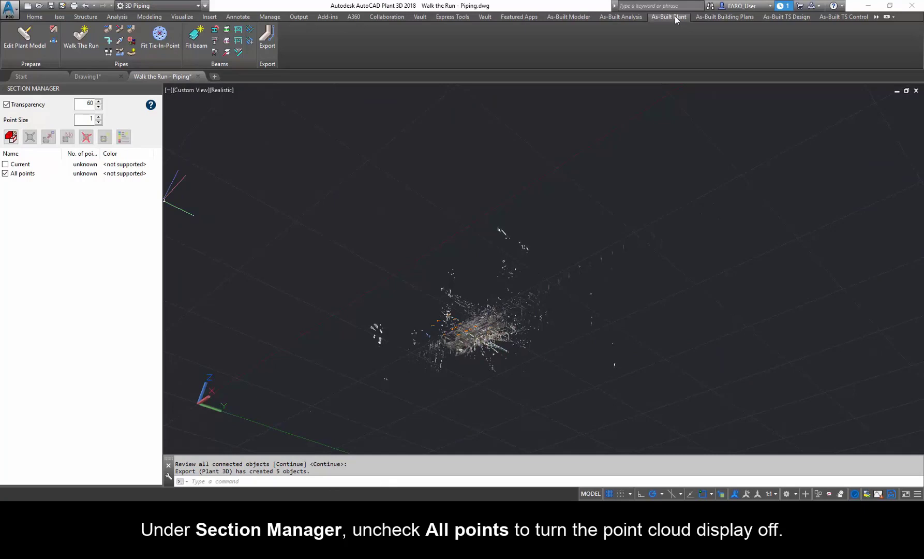
Step: Turn off the All points point cloud display and view the exported piping in parallel projection
{"action": "left_click", "coordinate": [5, 173]}
{"action": "left_click", "coordinate": [191, 90]}
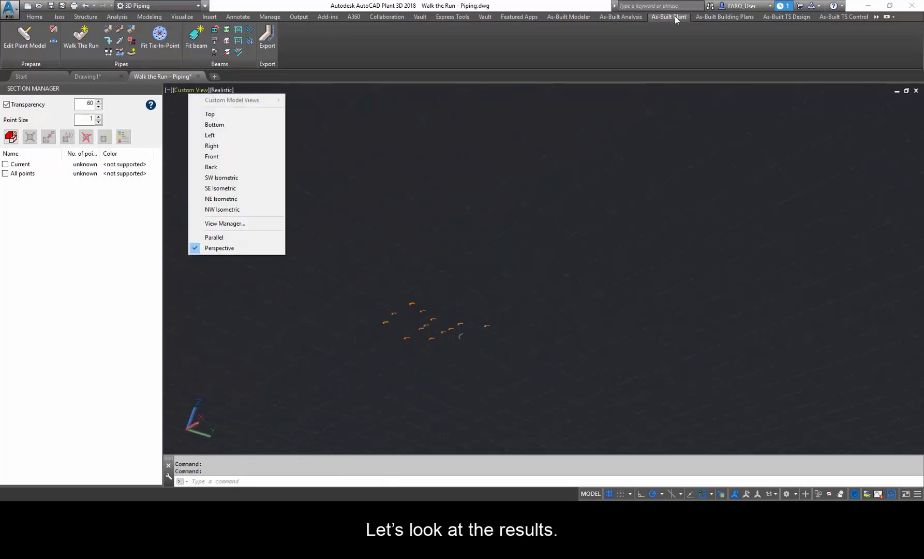
{"action": "left_click", "coordinate": [209, 237]}
{"action": "scroll", "coordinate": [487, 319], "scroll_direction": "up", "scroll_amount": 12}
{"action": "middle_click_drag", "start_coordinate": [456, 297], "coordinate": [456, 265]}
{"action": "middle_click_drag", "start_coordinate": [456, 230], "coordinate": [342, 292], "text": "shift"}
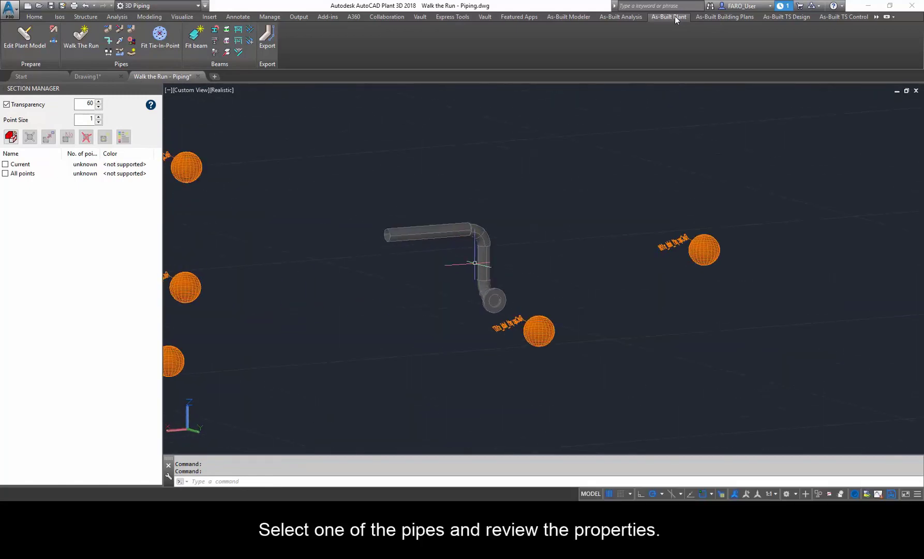
Step: Review the Plant 3D properties of the exported upper pipe, including its spec, size and part geometry
{"action": "left_click", "coordinate": [449, 228]}
{"action": "right_click", "coordinate": [448, 239]}
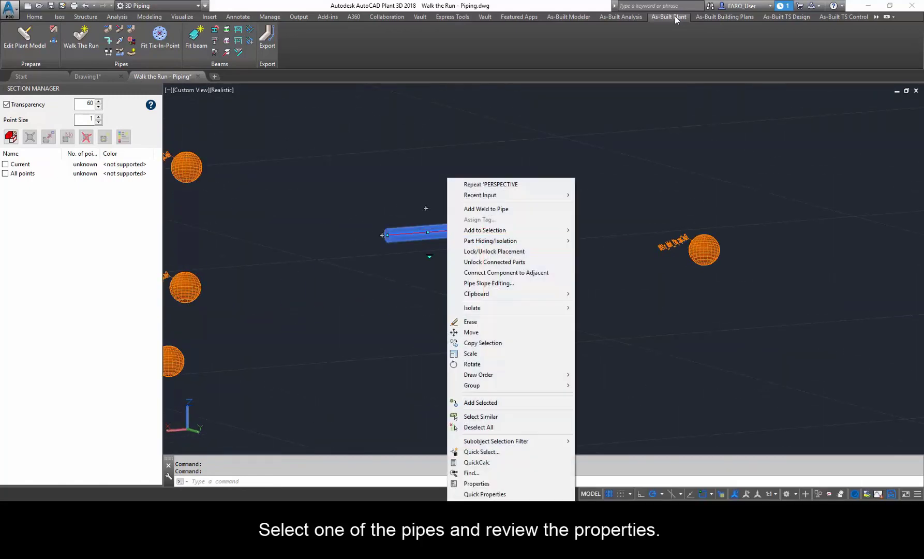
{"action": "left_click", "coordinate": [476, 483]}
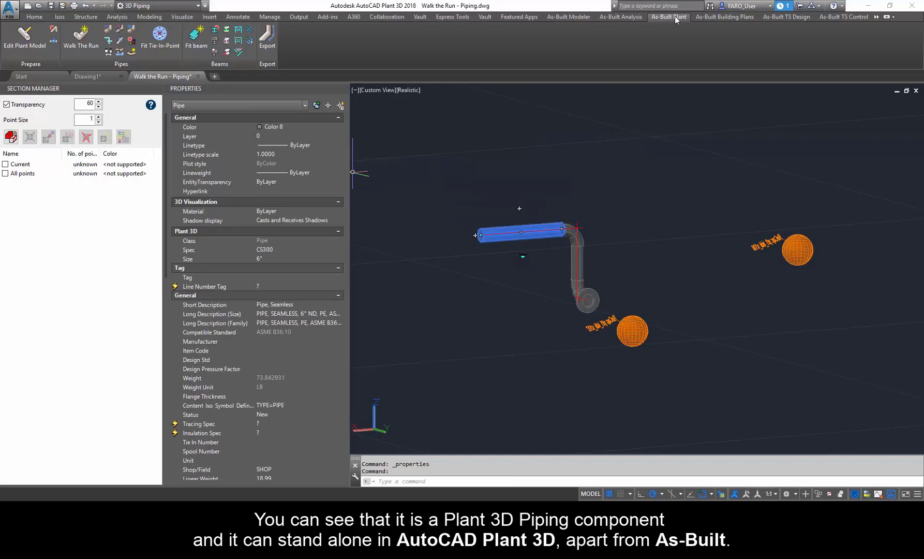
{"action": "scroll", "coordinate": [257, 297], "scroll_direction": "down", "scroll_amount": 8}
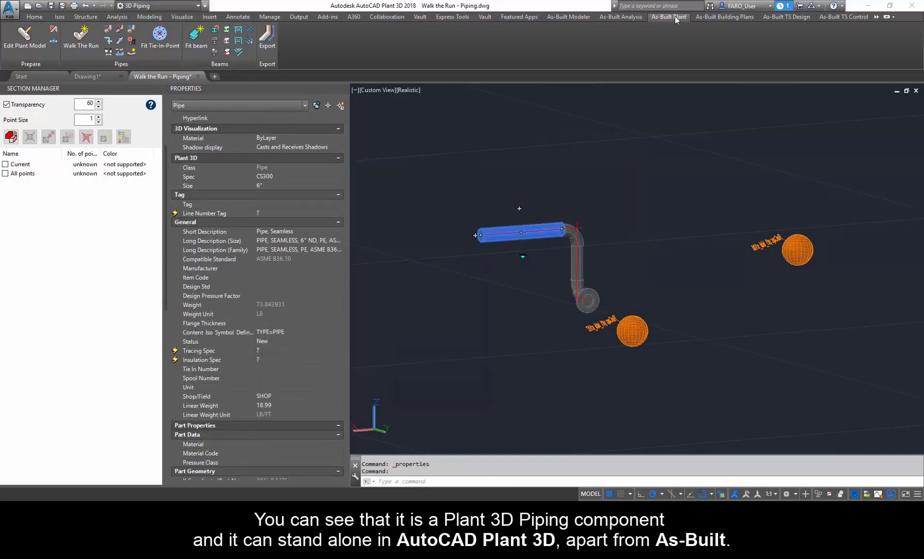
{"action": "scroll", "coordinate": [257, 295], "scroll_direction": "down", "scroll_amount": 7}
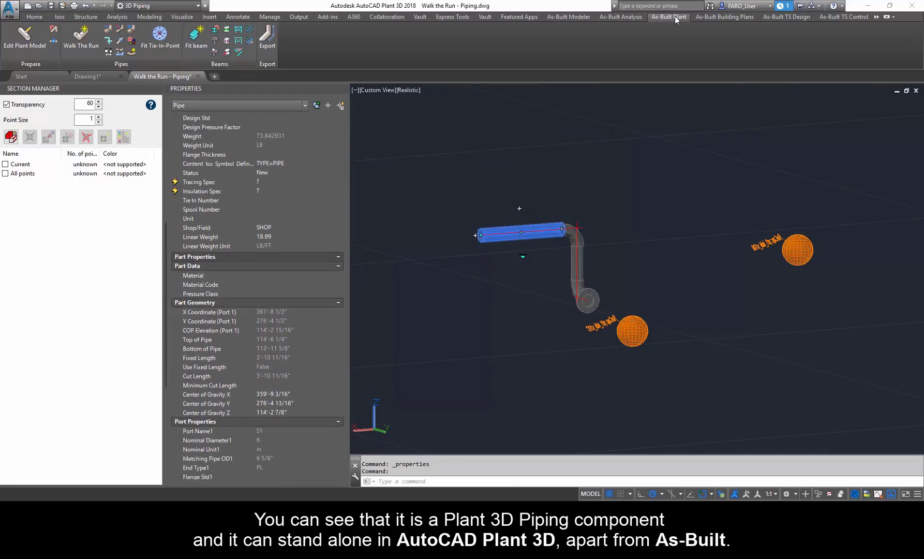
{"action": "scroll", "coordinate": [257, 295], "scroll_direction": "up", "scroll_amount": 11}
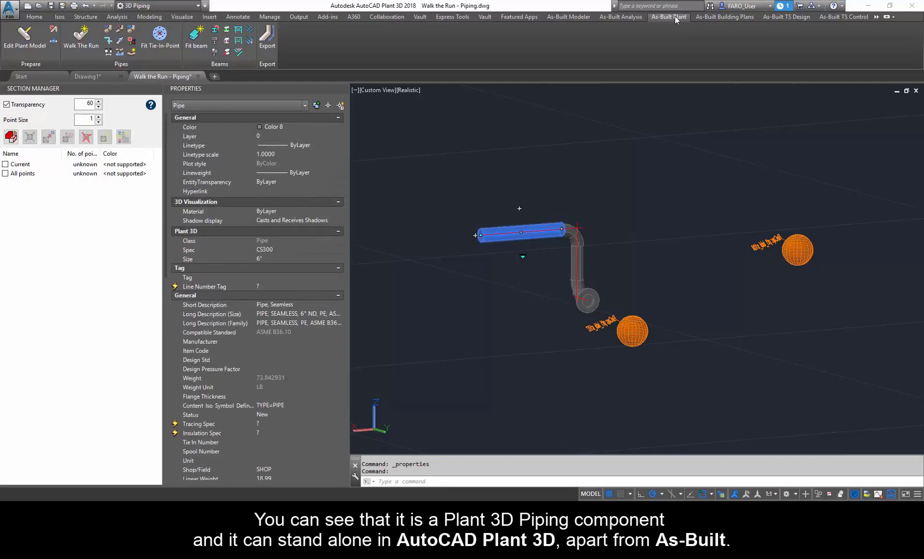
{"action": "key", "text": "ctrl+1"}
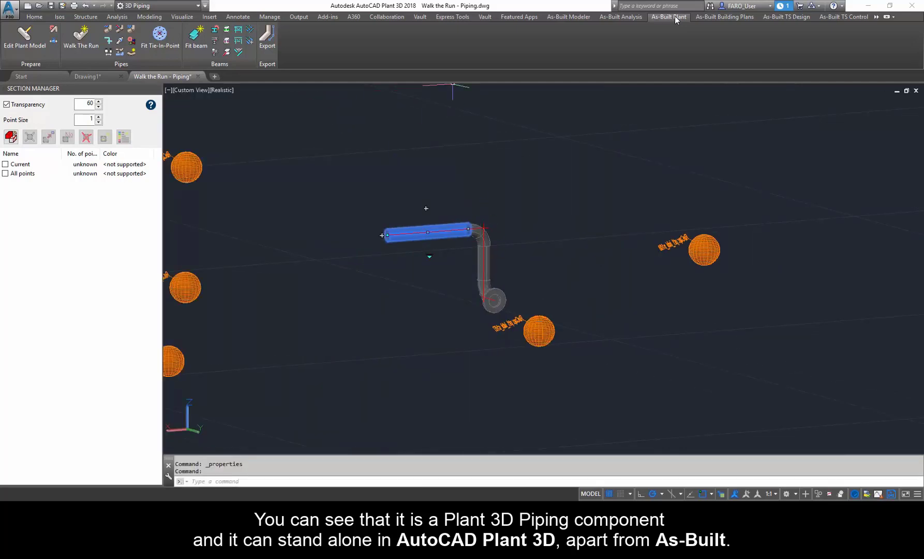
Step: Hide the scan position markers and ScanLabels around the exported piping
{"action": "left_click", "coordinate": [568, 17]}
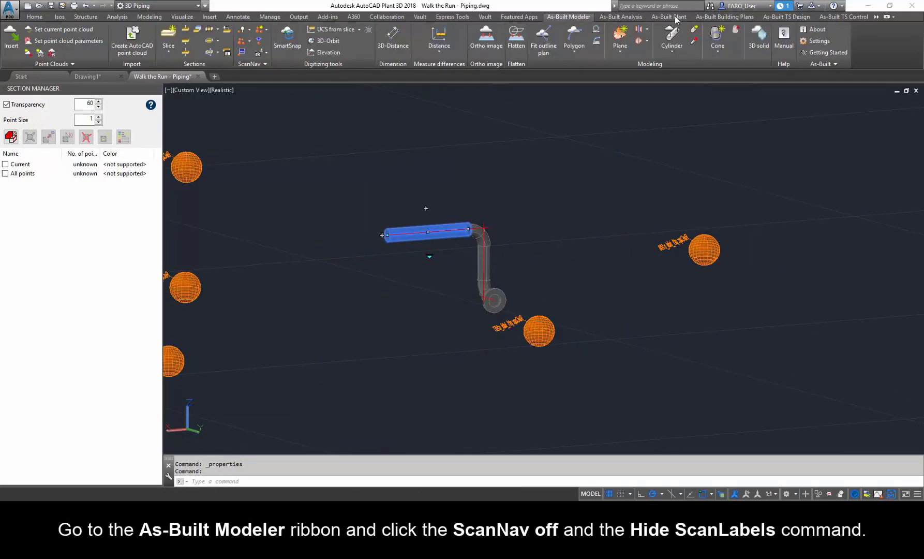
{"action": "left_click", "coordinate": [249, 41]}
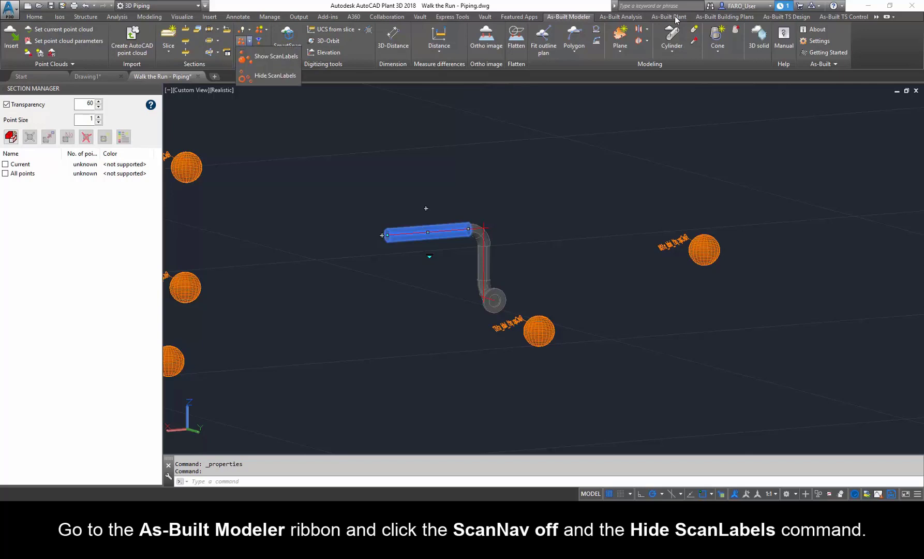
{"action": "left_click", "coordinate": [269, 76]}
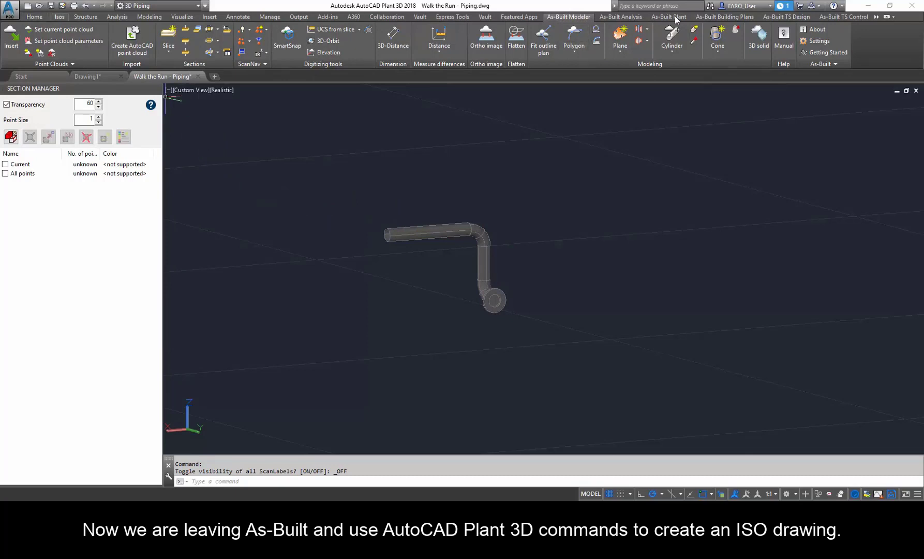
Step: Start a Quick Iso of all the exported piping and set the Iso Style to Final_ANSI-C
{"action": "left_click", "coordinate": [59, 17]}
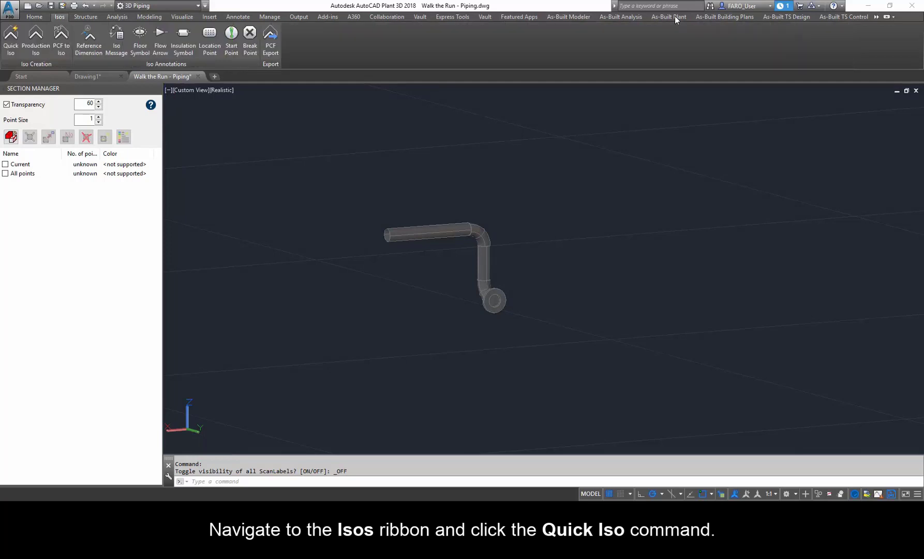
{"action": "left_click", "coordinate": [10, 40]}
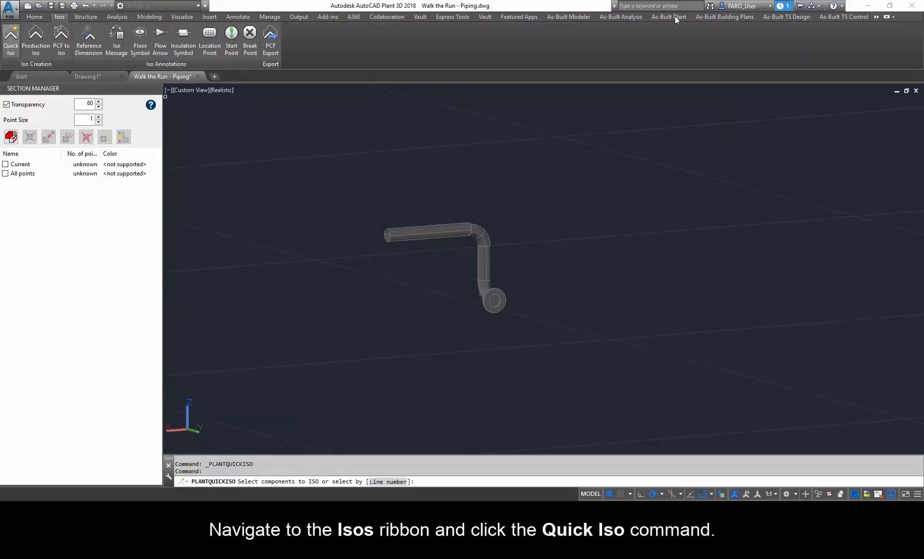
{"action": "left_click", "coordinate": [314, 169]}
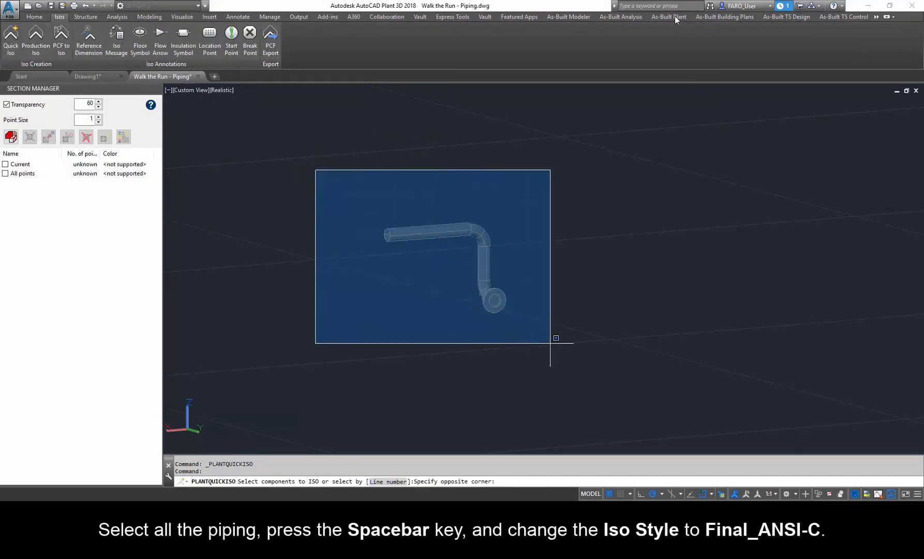
{"action": "left_click", "coordinate": [573, 366]}
{"action": "key", "text": "space"}
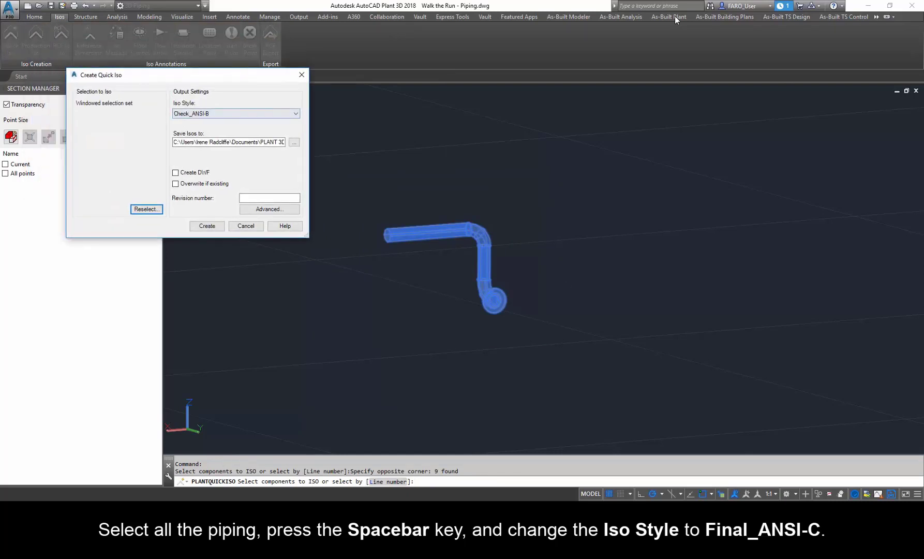
{"action": "left_click", "coordinate": [236, 114]}
{"action": "left_click", "coordinate": [236, 141]}
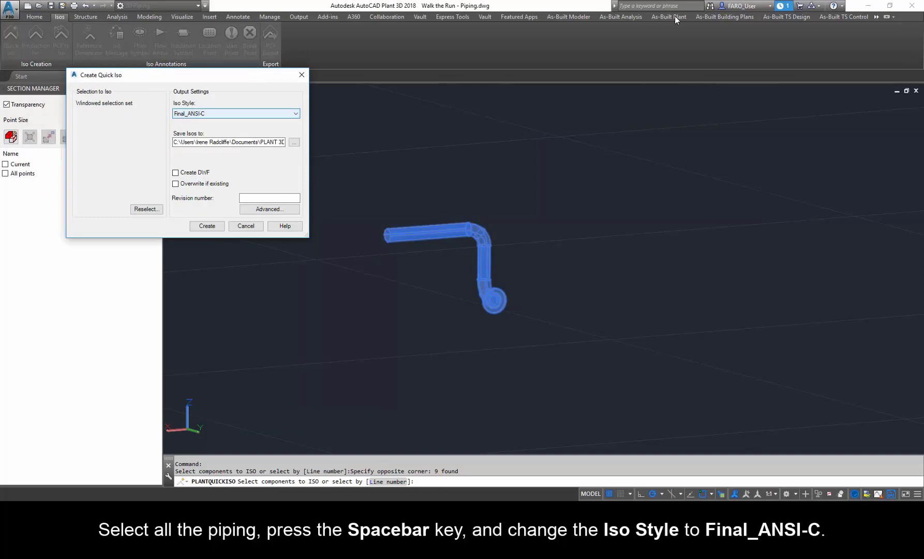
Step: Raise the drawing congestion split level towards More in the advanced iso options and create the isometric
{"action": "left_click", "coordinate": [269, 209]}
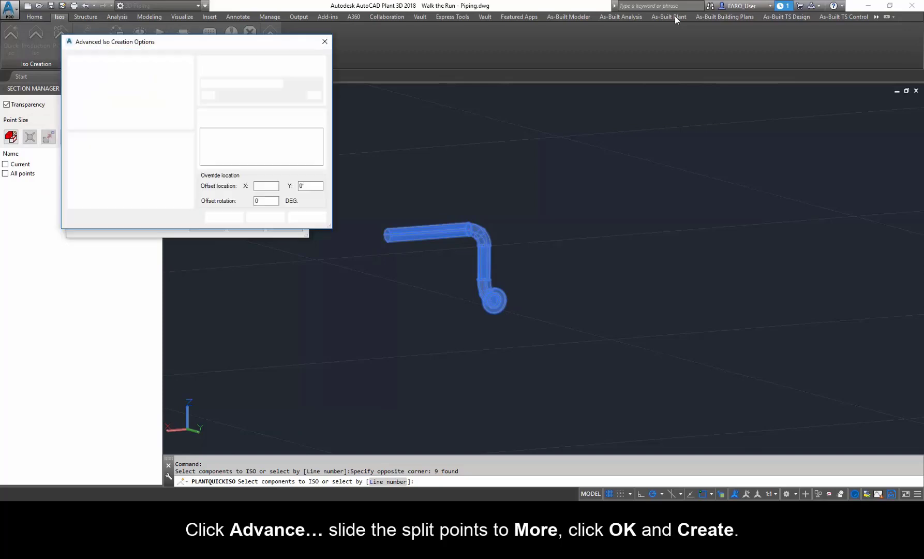
{"action": "left_click_drag", "start_coordinate": [260, 95], "coordinate": [262, 95]}
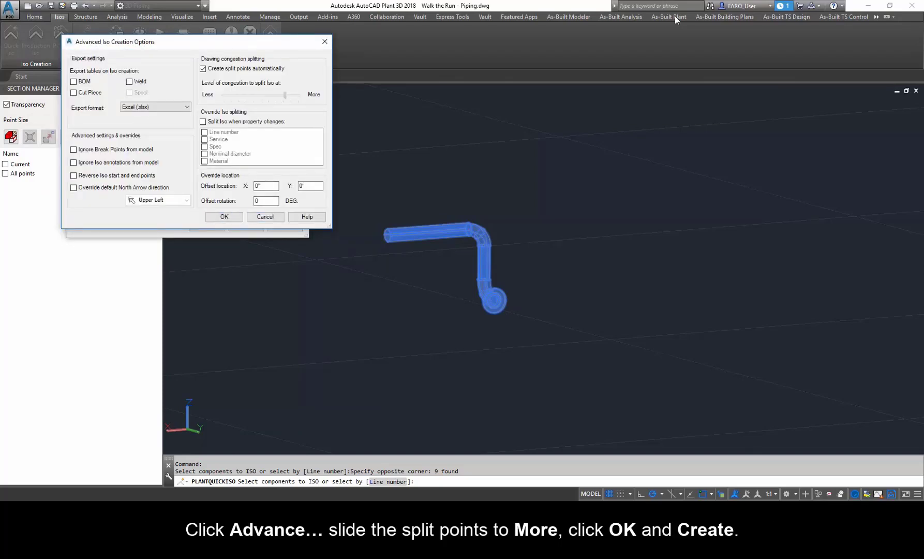
{"action": "key", "text": "Return"}
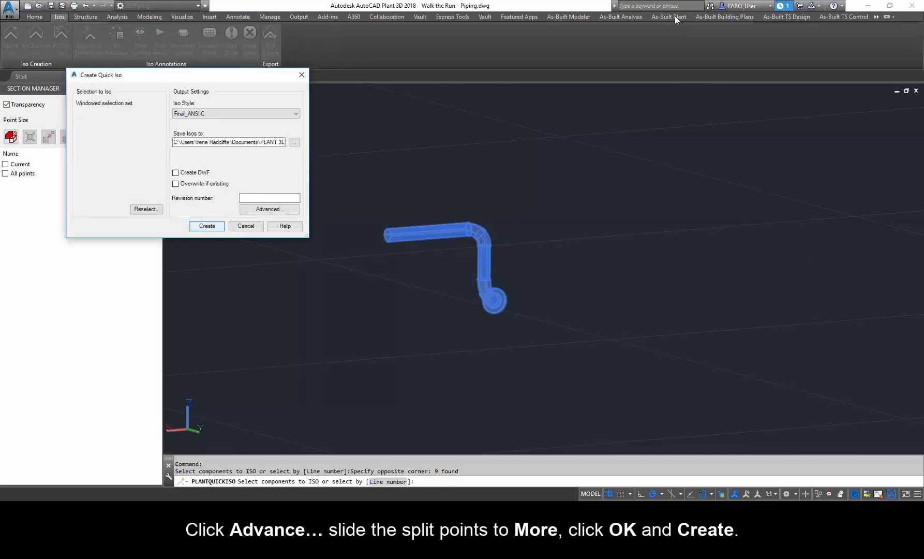
{"action": "key", "text": "Return"}
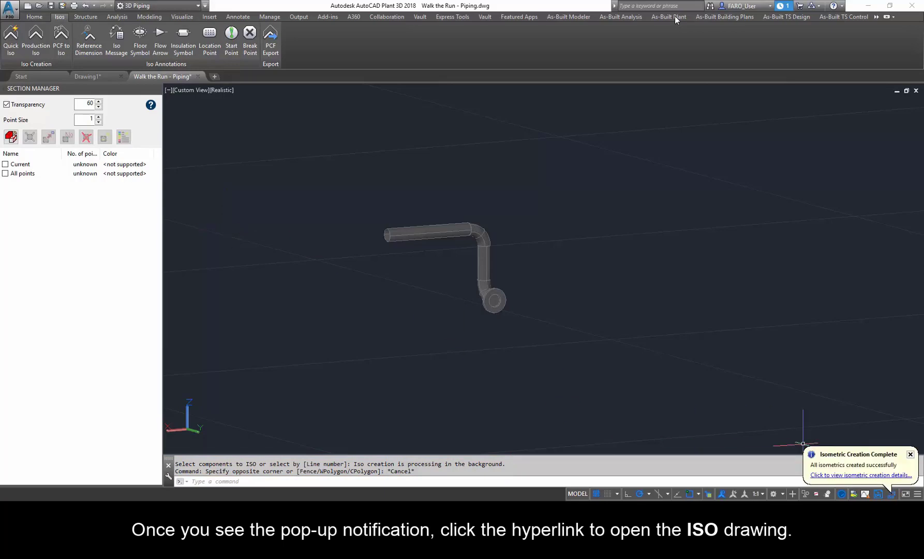
Step: Open the created isometric drawing and examine its weld list, bill of materials and cut piece list
{"action": "left_click", "coordinate": [861, 475]}
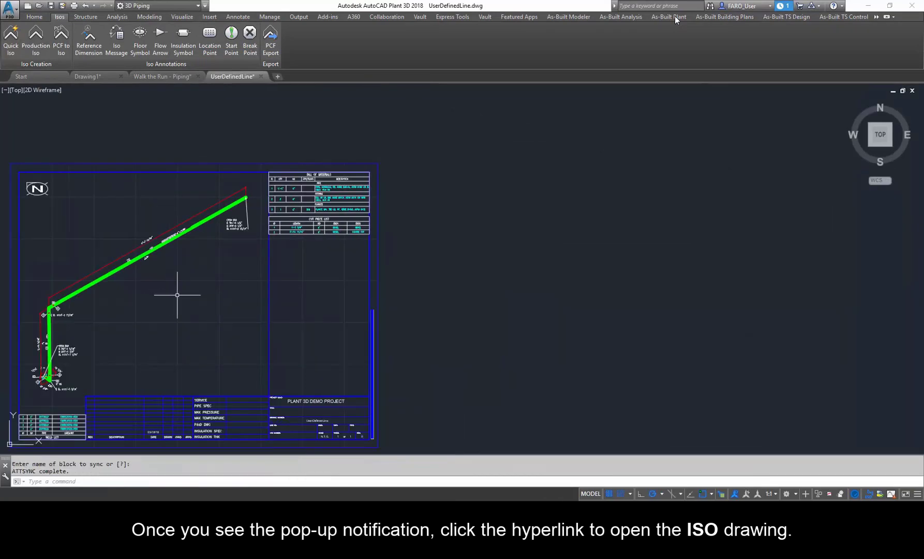
{"action": "middle_click_drag", "start_coordinate": [175, 293], "coordinate": [443, 233]}
{"action": "scroll", "coordinate": [318, 382], "scroll_direction": "up", "scroll_amount": 2}
{"action": "scroll", "coordinate": [318, 383], "scroll_direction": "up", "scroll_amount": 3}
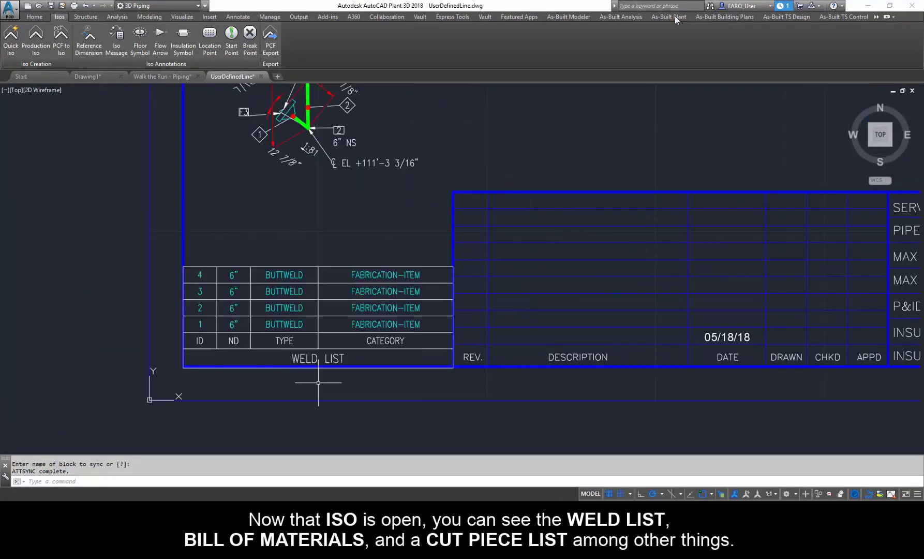
{"action": "middle_click_drag", "start_coordinate": [347, 170], "coordinate": [304, 380]}
{"action": "middle_click_drag", "start_coordinate": [273, 97], "coordinate": [1, 453]}
{"action": "middle_click_drag", "start_coordinate": [573, 133], "coordinate": [19, 355]}
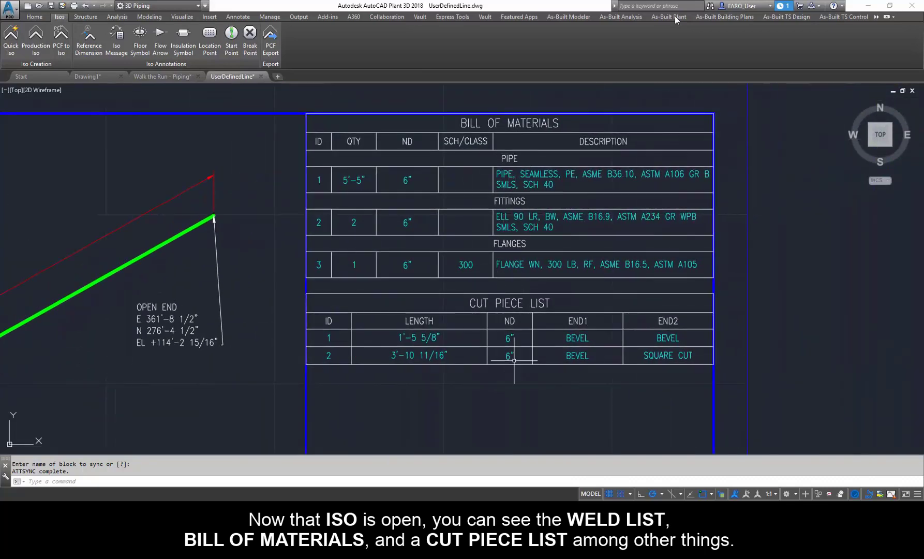